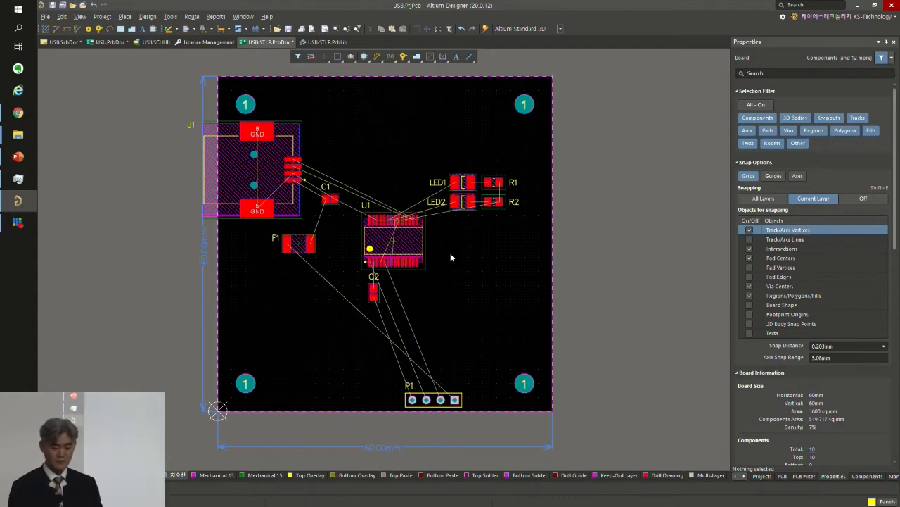
- Start interactive routing on the top layer and set the snap grid to 0.250 mm
click(192, 16)
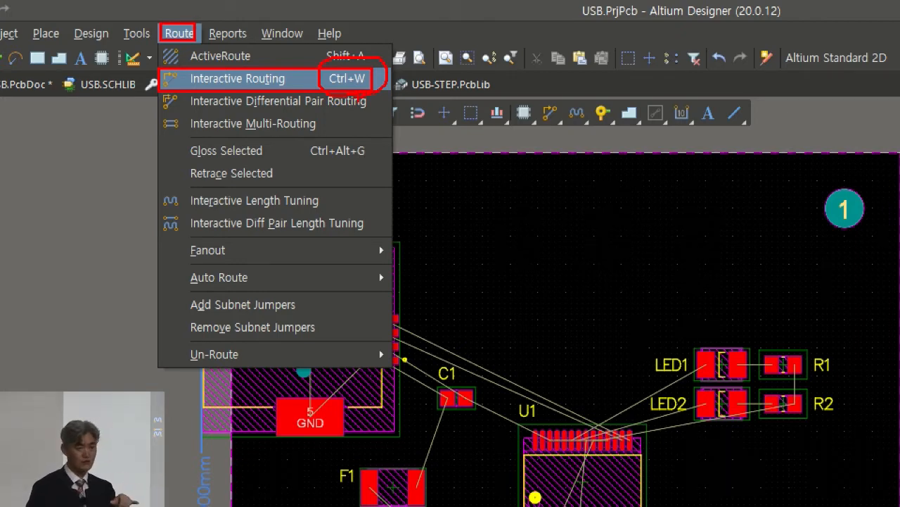
key(Escape)
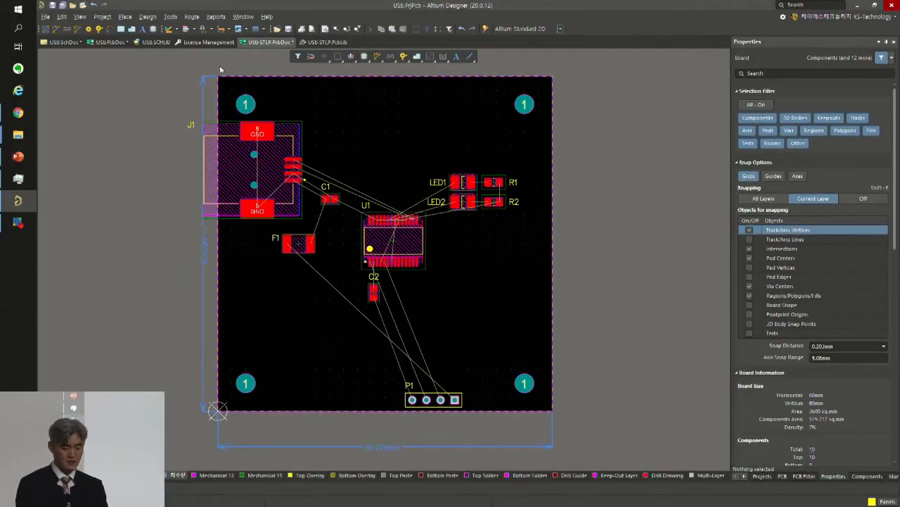
key(ctrl+w)
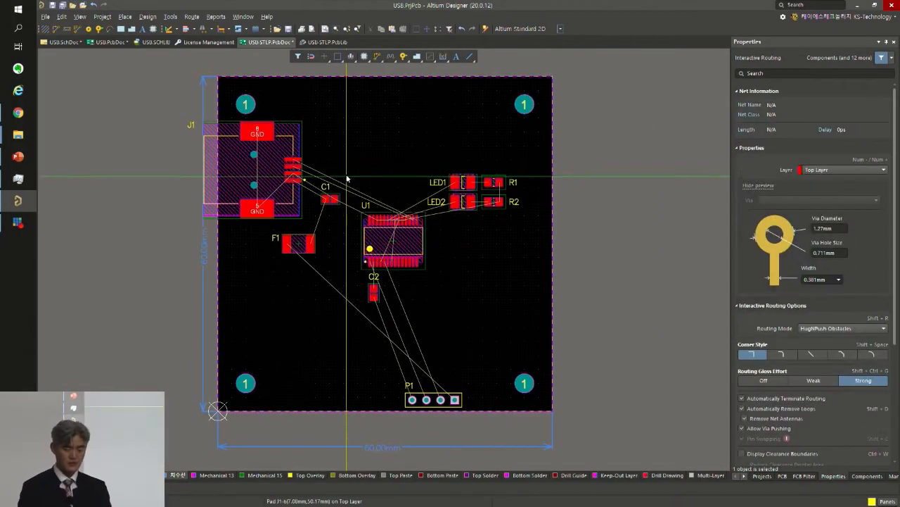
key(g)
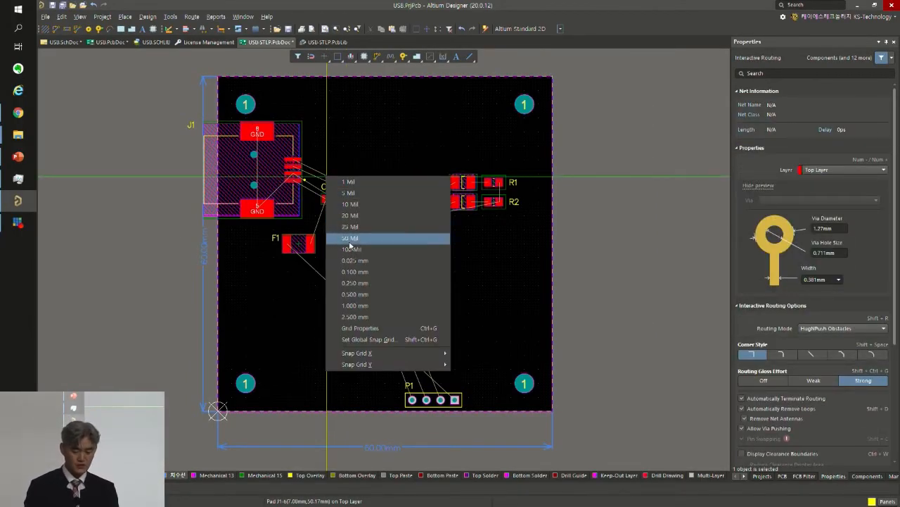
click(355, 283)
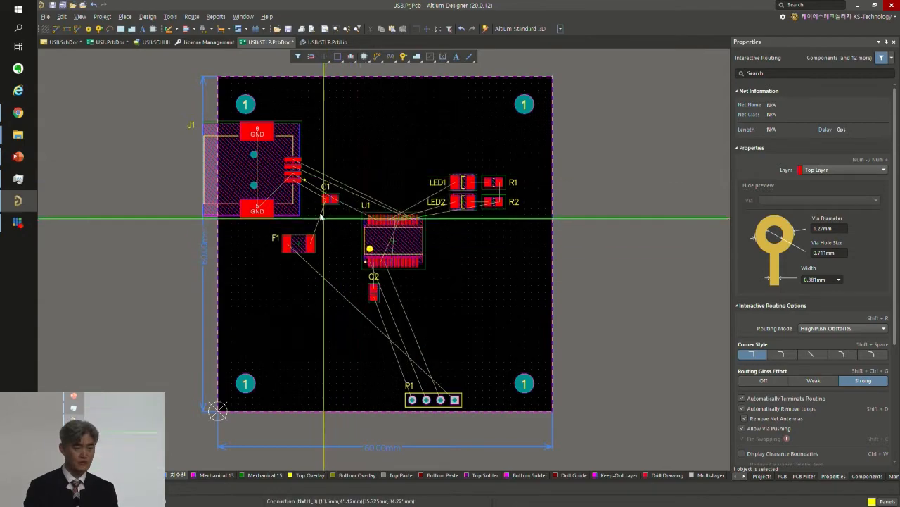
ctrl+scroll(297, 169, up, 3)
ctrl+scroll(297, 169, up, 2)
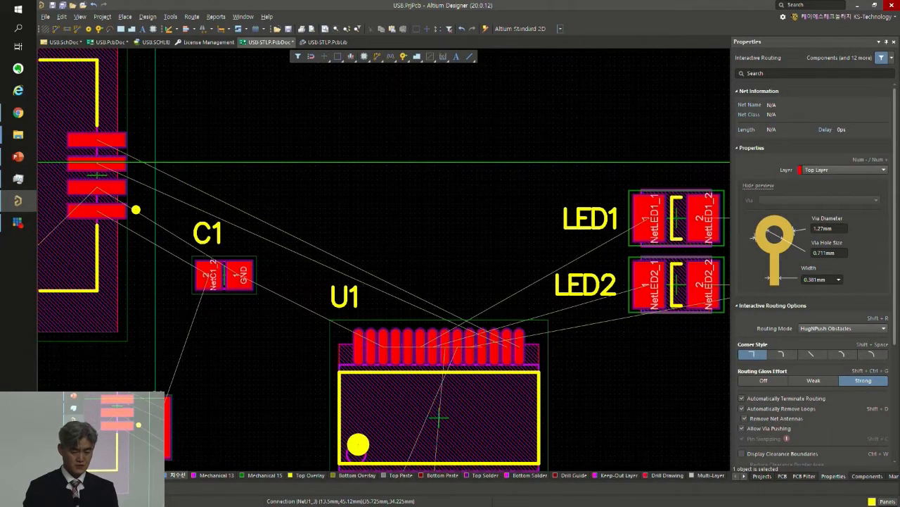
mouse_move(125, 139)
mouse_down()
mouse_move(351, 145)
mouse_move(458, 163)
mouse_move(500, 224)
mouse_move(522, 322)
mouse_move(463, 191)
mouse_move(130, 151)
mouse_up()
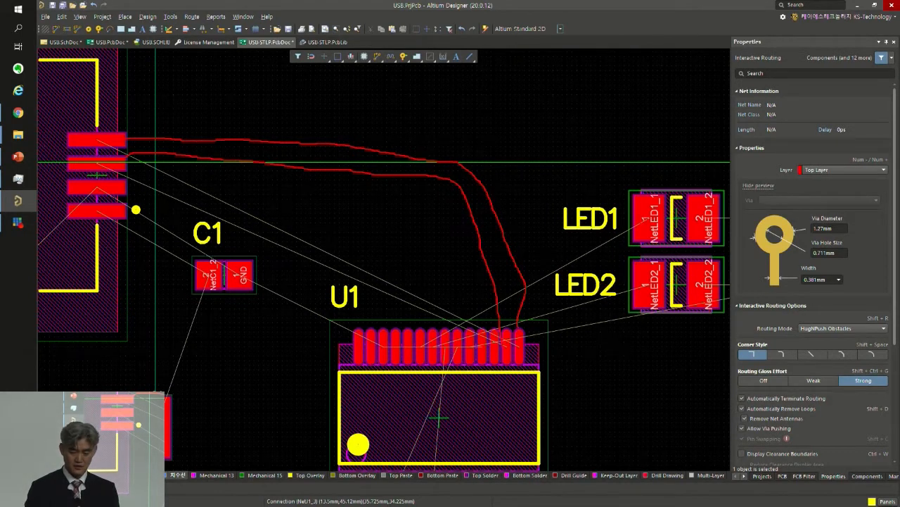
mouse_move(631, 217)
mouse_down()
mouse_move(452, 216)
mouse_move(427, 226)
mouse_move(420, 325)
mouse_up()
mouse_move(628, 285)
mouse_down()
mouse_move(481, 288)
mouse_move(443, 305)
mouse_move(436, 327)
mouse_up()
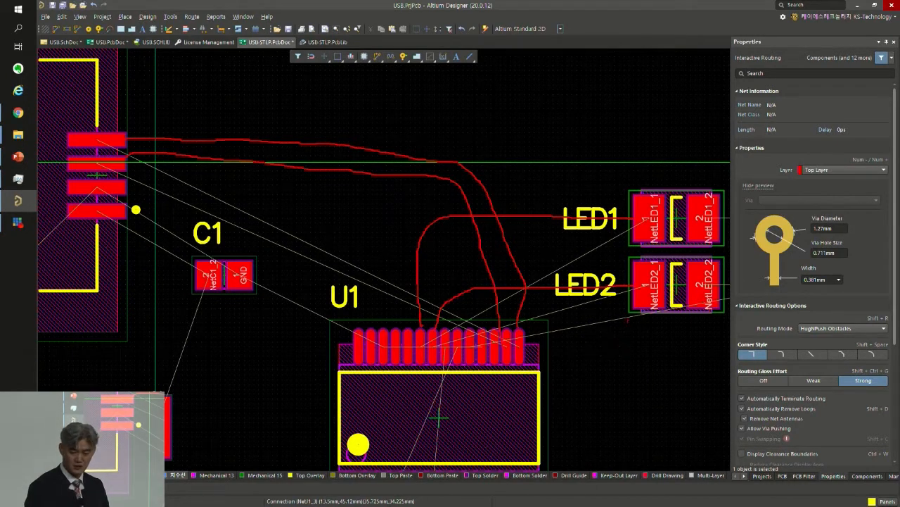
mouse_move(637, 315)
mouse_down()
mouse_move(625, 415)
mouse_move(428, 390)
mouse_move(429, 365)
mouse_up()
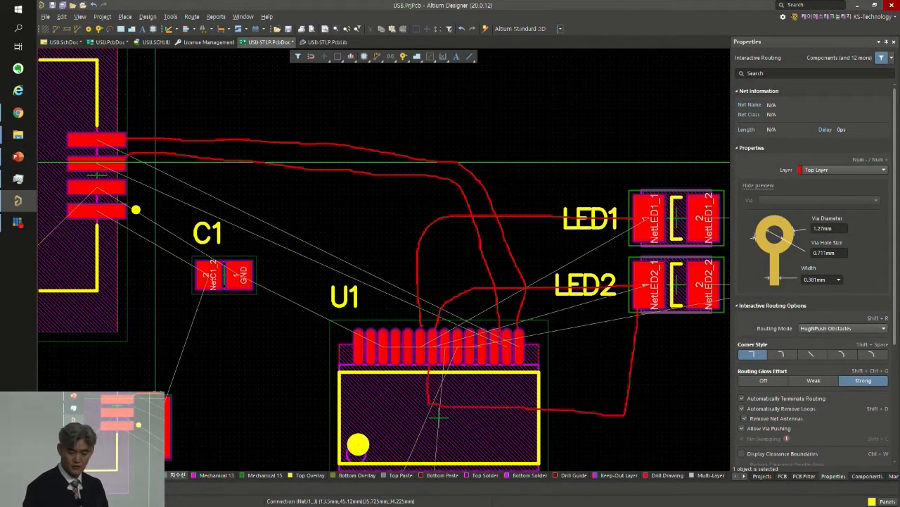
mouse_move(627, 224)
mouse_down()
mouse_move(612, 380)
mouse_move(559, 454)
mouse_move(440, 429)
mouse_move(428, 371)
mouse_up()
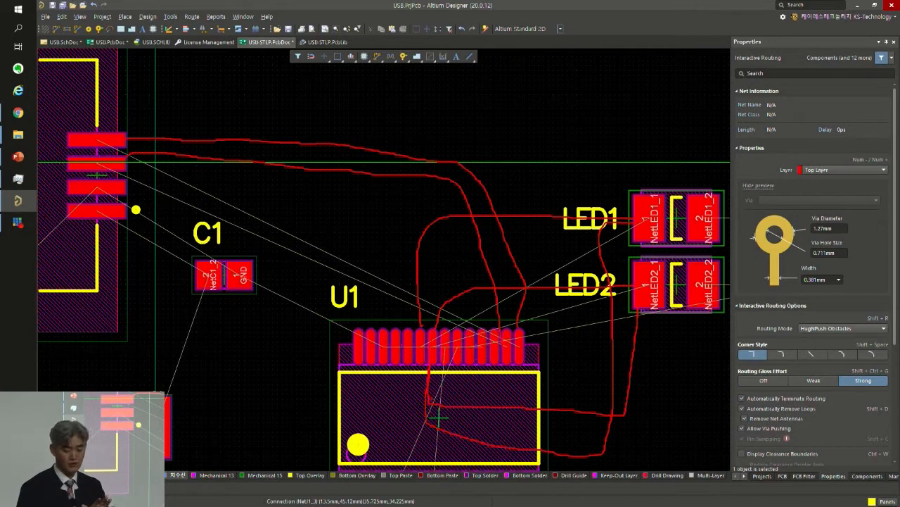
ctrl+drag(394, 376, 481, 458)
drag(441, 391, 395, 421)
drag(447, 390, 403, 428)
drag(451, 408, 423, 446)
mouse_move(481, 417)
mouse_down()
mouse_move(453, 445)
mouse_move(468, 446)
mouse_up()
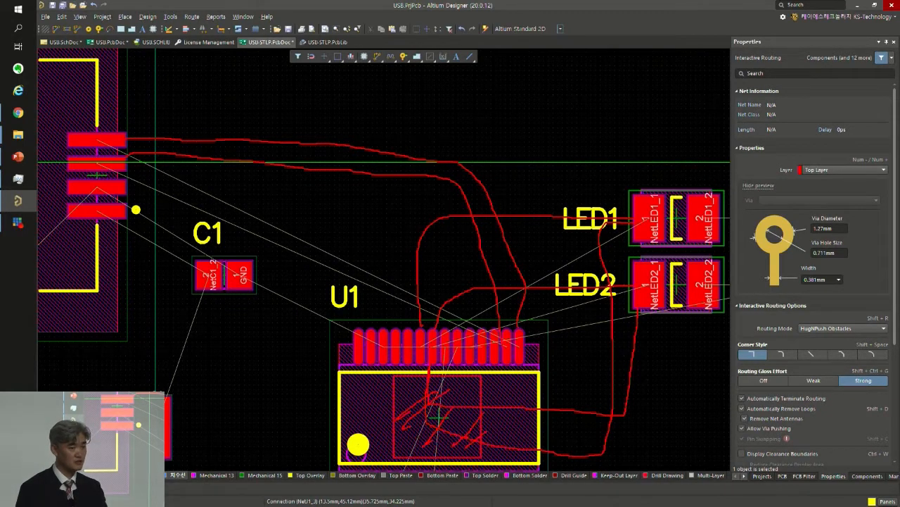
mouse_move(447, 389)
mouse_down()
mouse_move(483, 440)
mouse_move(449, 451)
mouse_up()
mouse_move(415, 405)
mouse_down()
mouse_move(430, 449)
mouse_move(417, 445)
mouse_up()
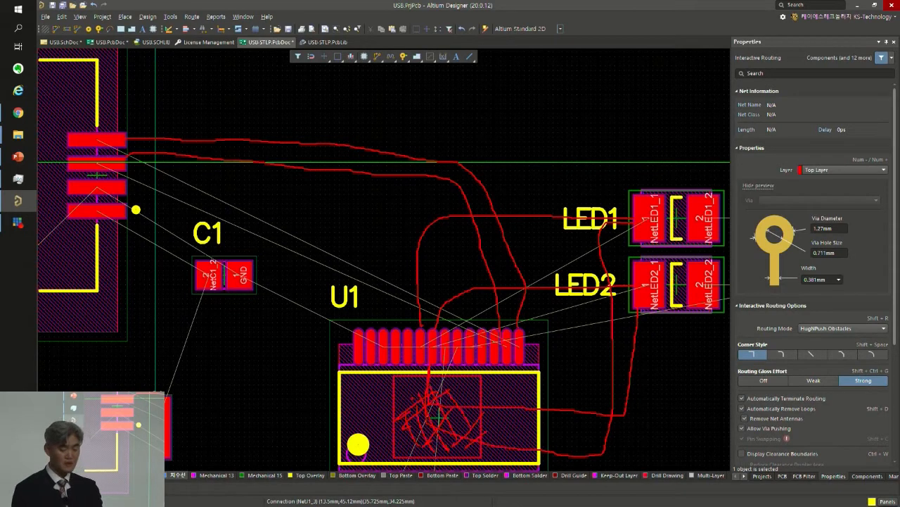
mouse_move(537, 288)
mouse_down()
mouse_move(484, 220)
mouse_move(525, 285)
mouse_up()
key(Escape)
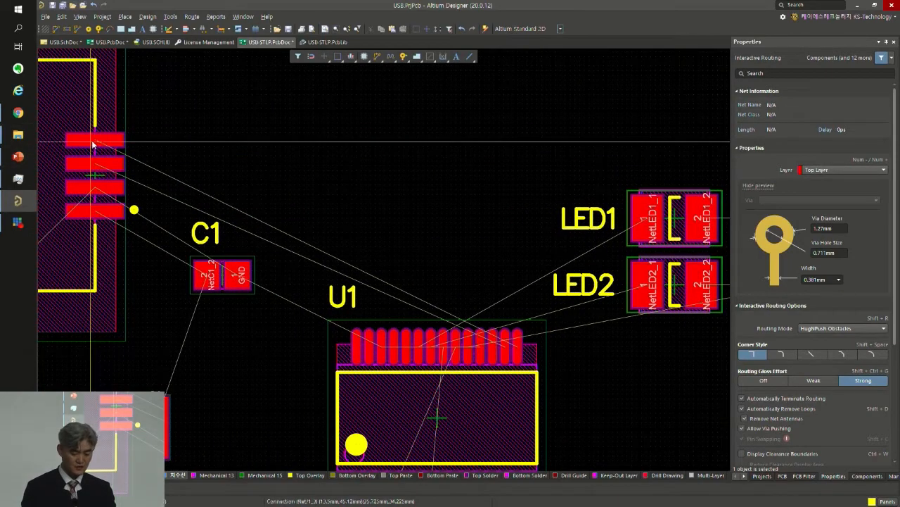
- Route straight top-layer tracks, about 22.5 mm and 21.6 mm long, from J1's upper two signal pads to above U1's two rightmost upper pins
click(97, 141)
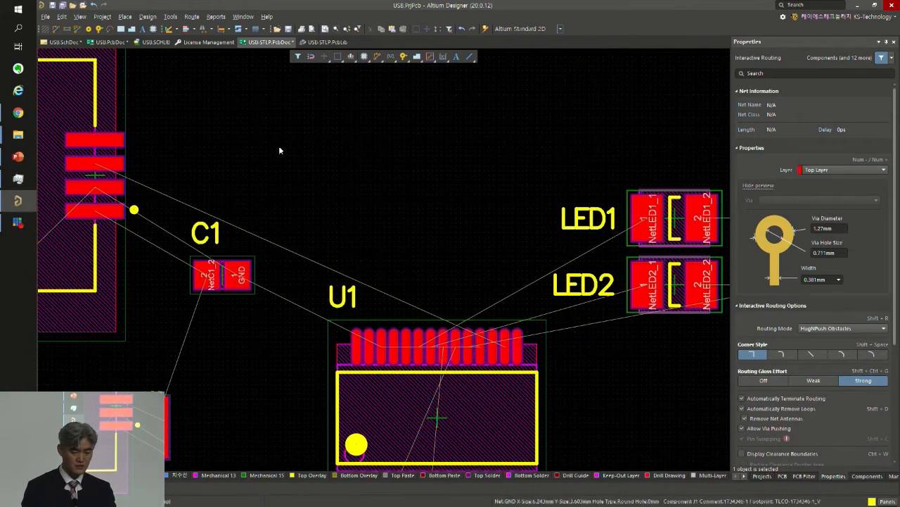
click(523, 142)
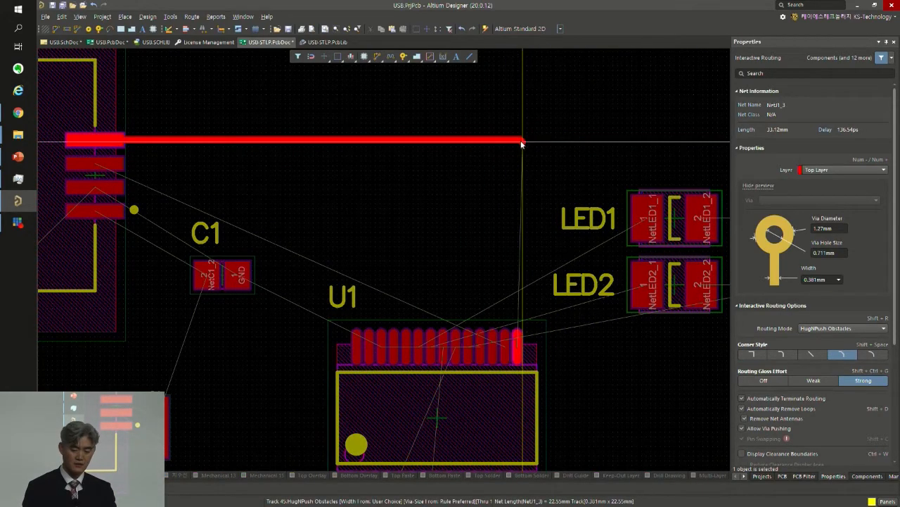
key(Escape)
click(98, 166)
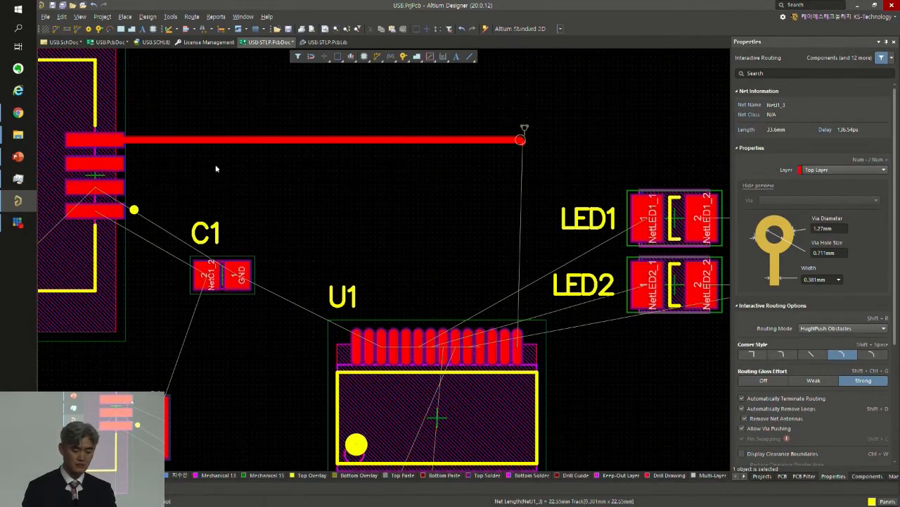
click(508, 164)
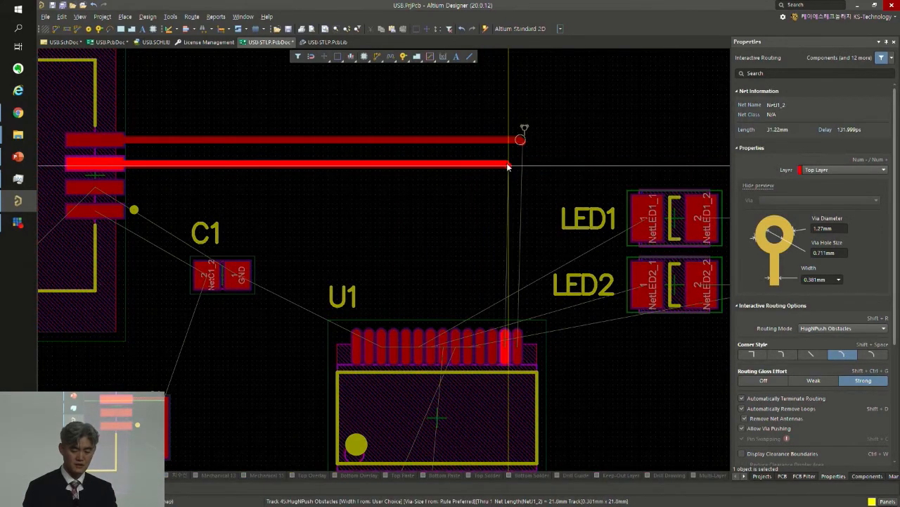
- Route horizontal top-layer tracks, about 12.9 mm from LED1 pad 1 and 11.6 mm from LED2 pad 1, to above their U1 pins
click(642, 224)
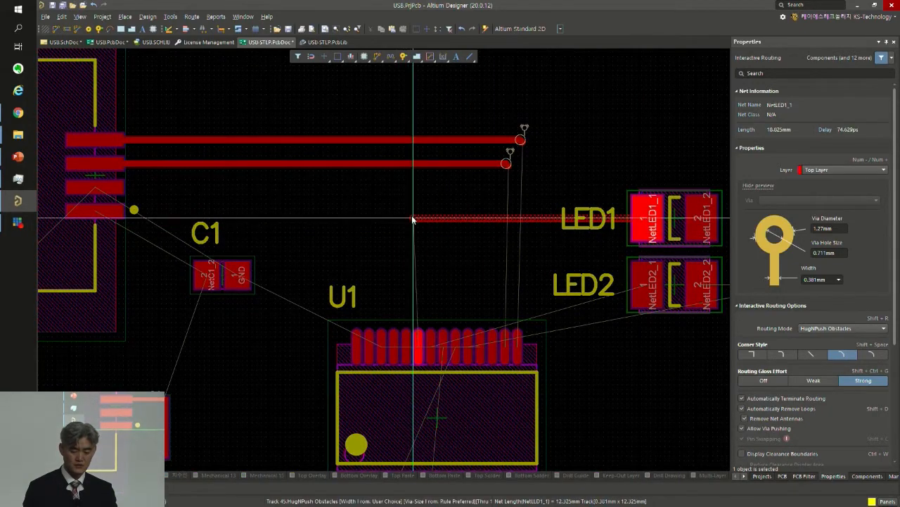
click(417, 240)
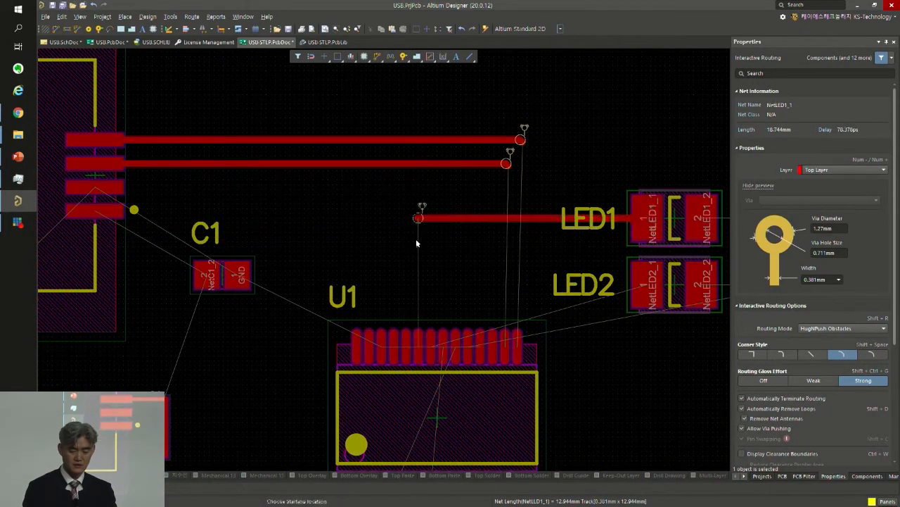
click(643, 287)
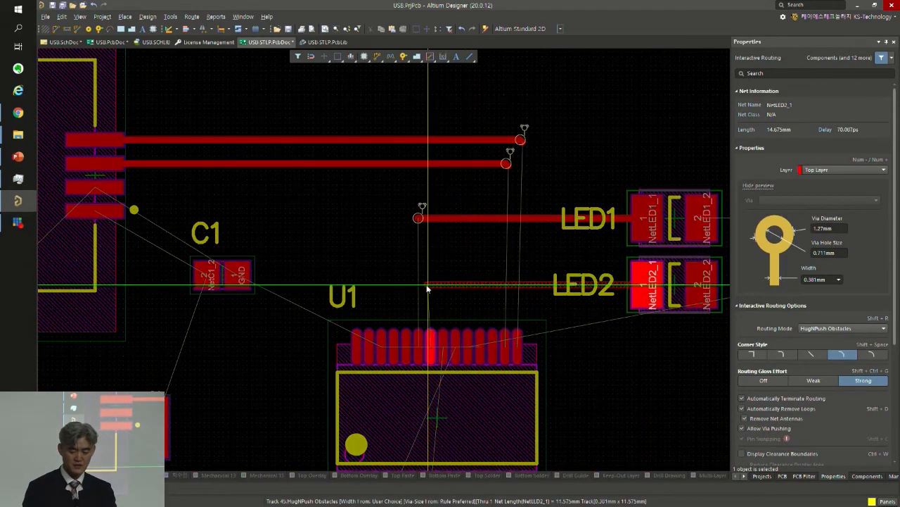
click(430, 286)
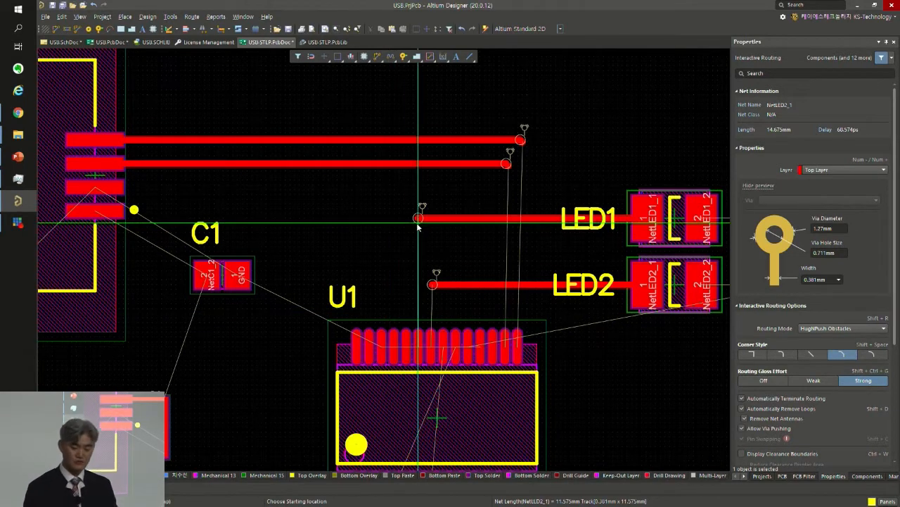
right_click(430, 266)
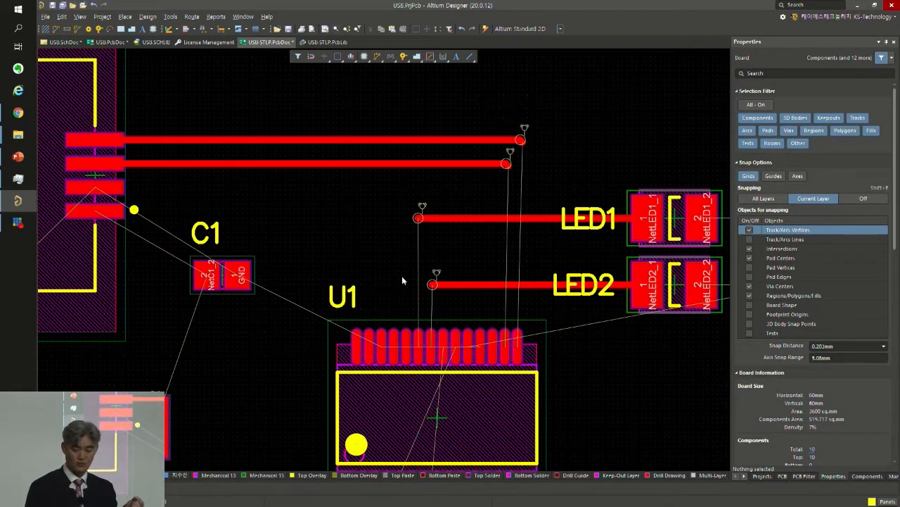
- Un-route the top-layer connections from LED1 and LED2
key(u)
key(u)
key(c)
click(533, 220)
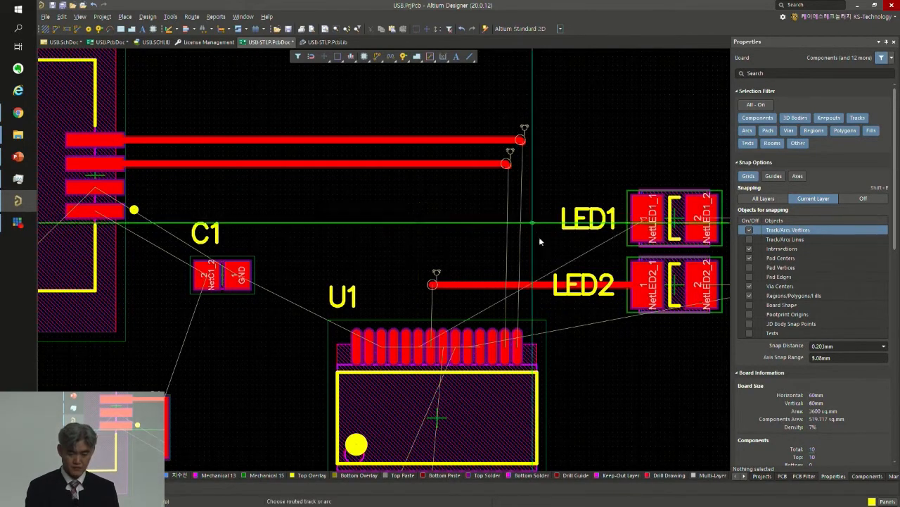
click(520, 284)
right_click(519, 280)
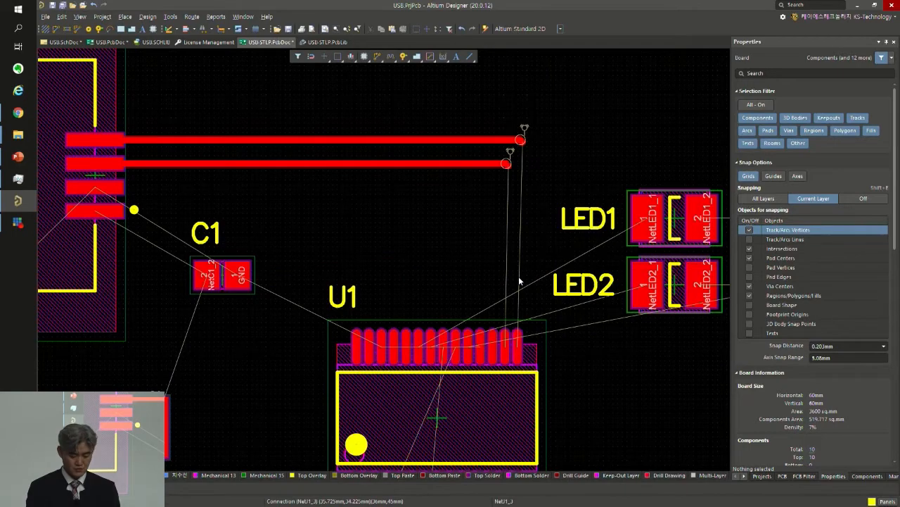
- Route U1's two rightmost upper pins upward on the top layer and join them to the two J1 tracks with 45-degree corners
key(ctrl+w)
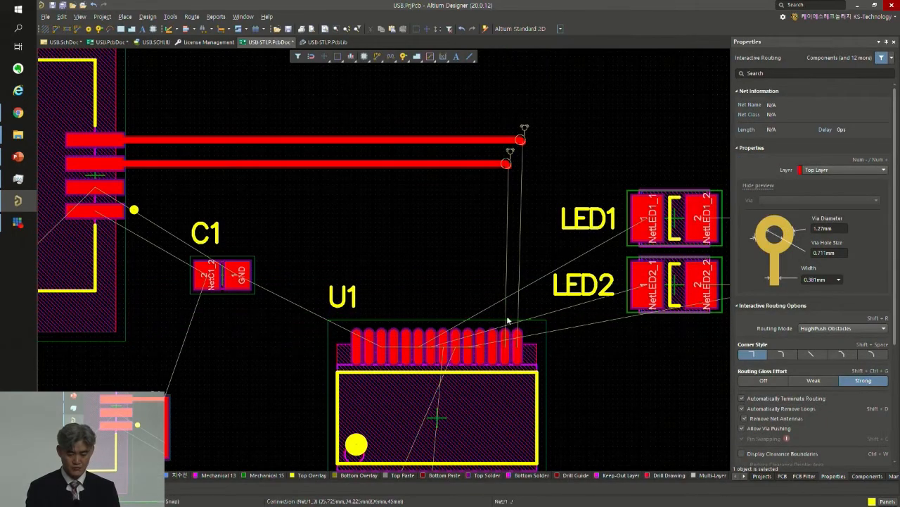
click(506, 342)
click(485, 166)
click(517, 346)
click(491, 144)
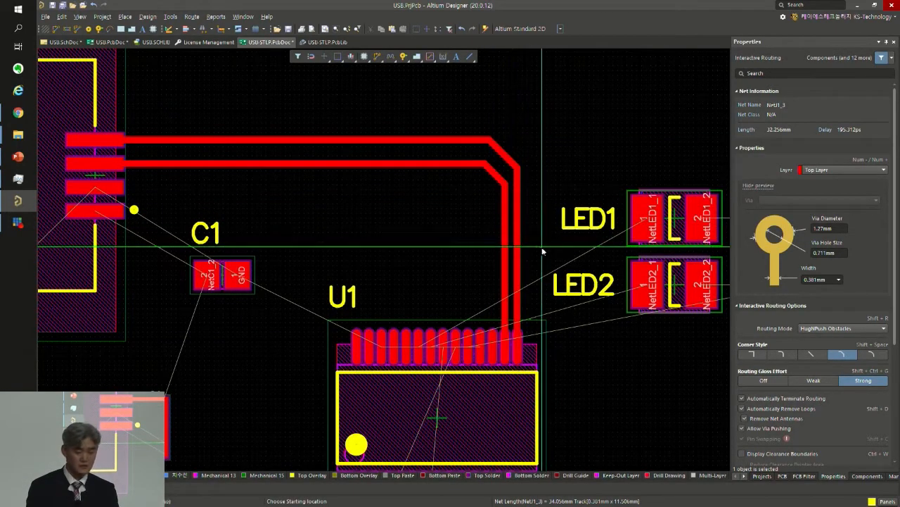
- Route LED1 pad 1 through a via beside the pad and along the bottom layer, turning toward its U1 pin beyond the J1 tracks
click(635, 218)
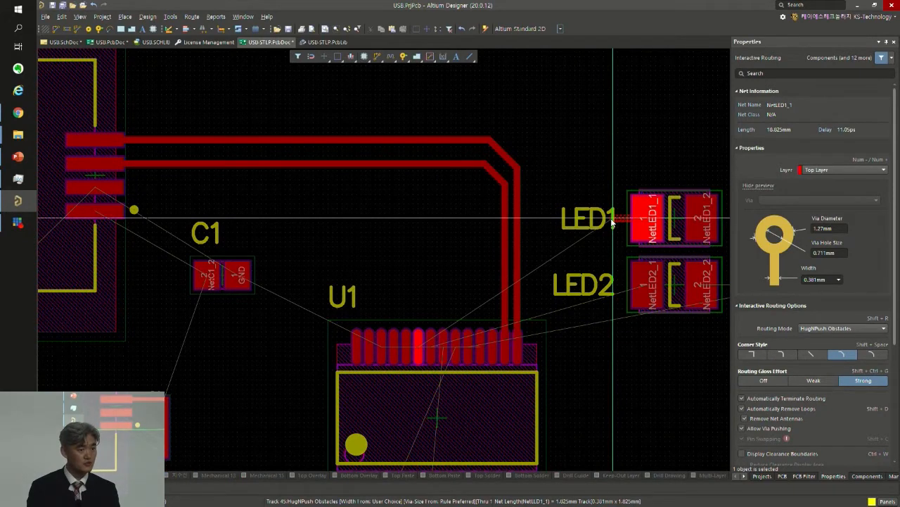
click(612, 222)
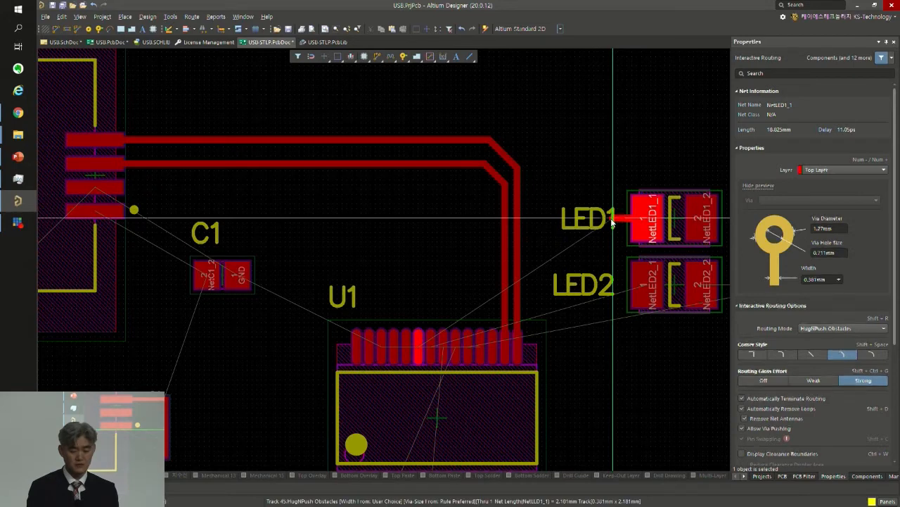
key(KP_Multiply)
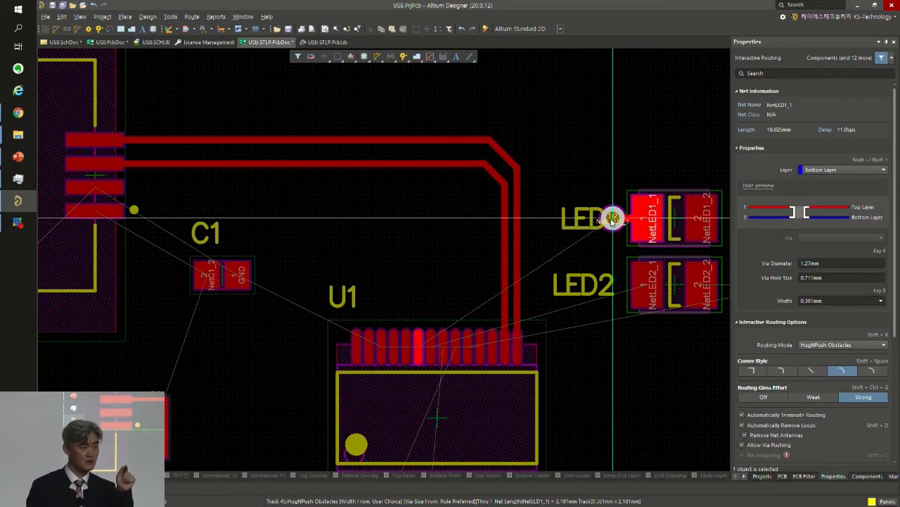
click(613, 219)
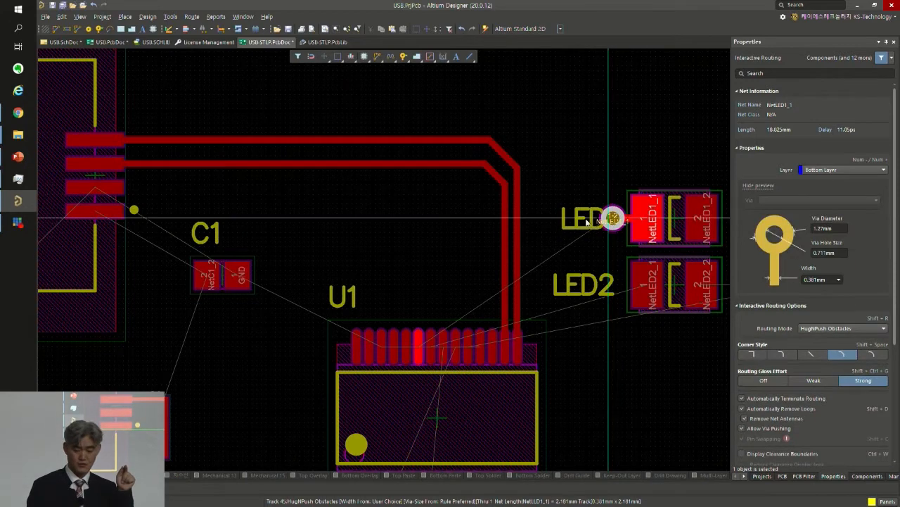
click(418, 230)
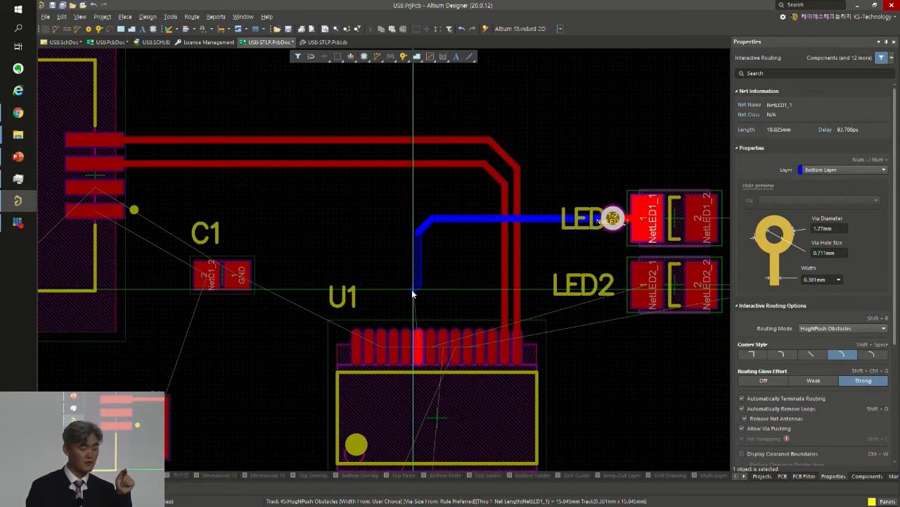
key(Escape)
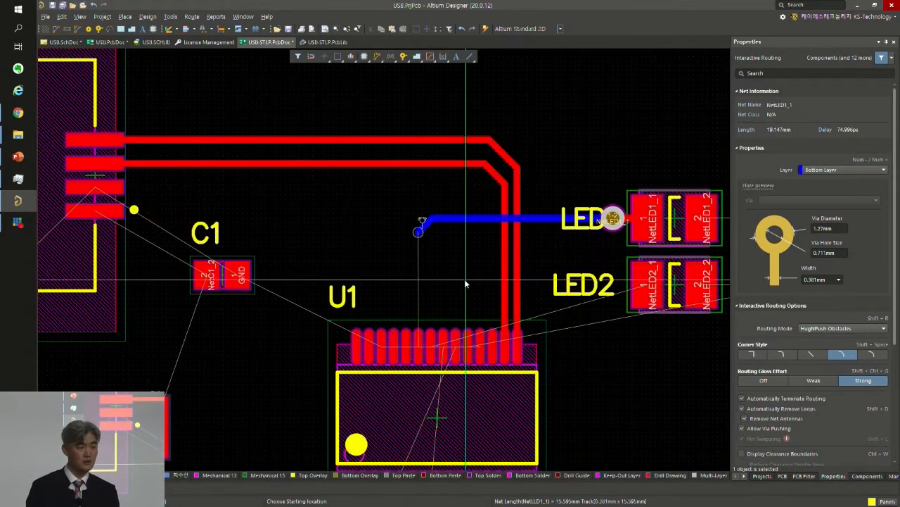
- Route LED2 pad 1 through a via beside the pad and along a horizontal bottom-layer track to above its U1 pin
click(646, 287)
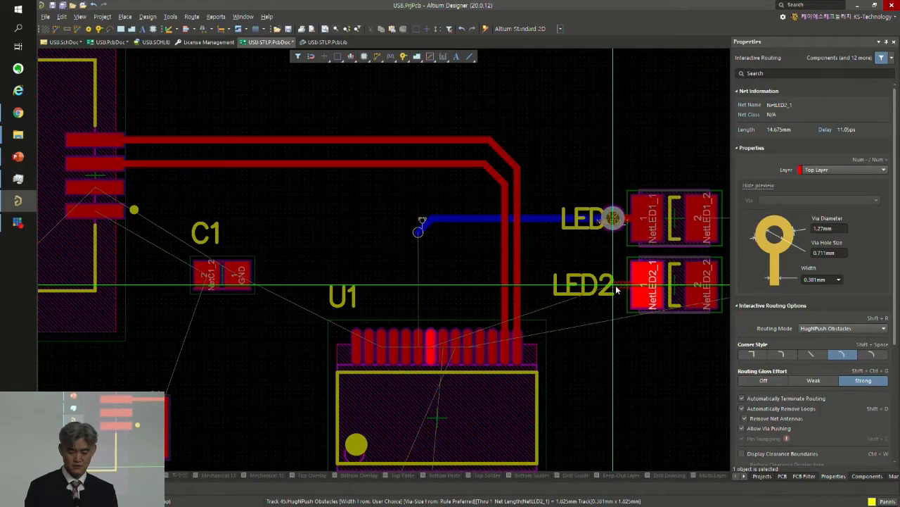
key(KP_Multiply)
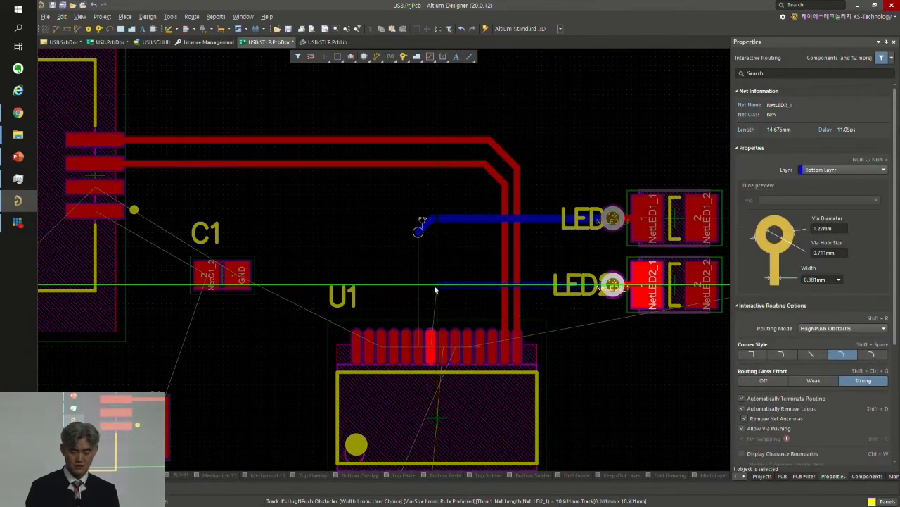
click(428, 283)
key(Escape)
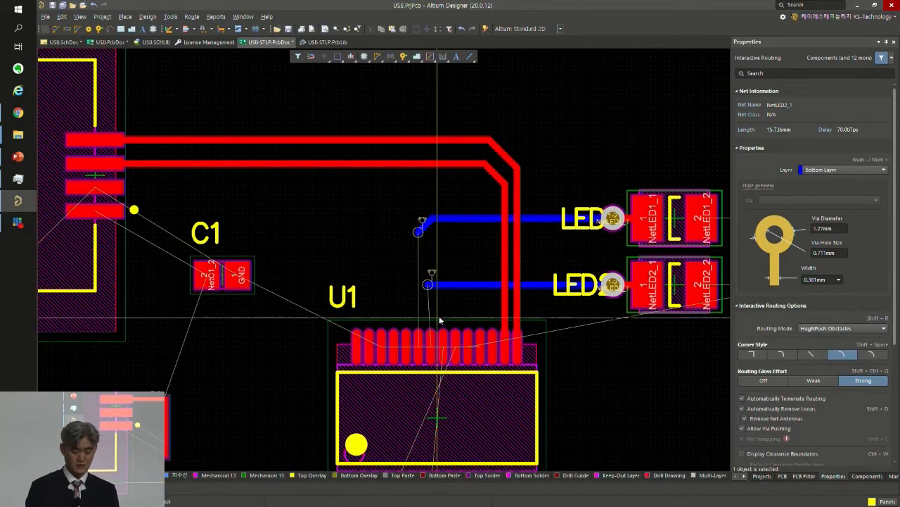
- Route U1's NetLED1_1 pin upward on the top layer and end the short track in a via above the pin
click(418, 330)
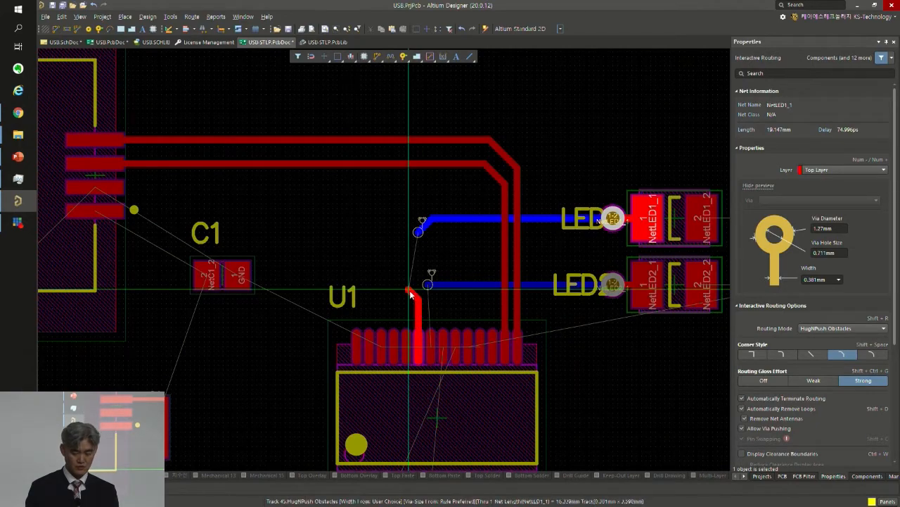
key(KP_Multiply)
click(411, 293)
right_click(426, 299)
right_click(432, 298)
- Shorten the free end of LED2's bottom-layer track and place a mirrored copy of the U1 via stub on the adjacent NetLED2_1 pin
click(432, 288)
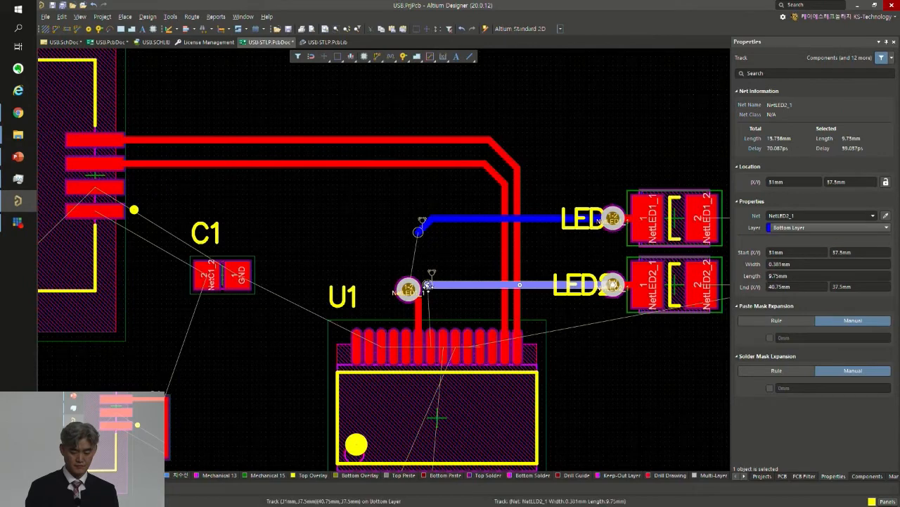
drag(427, 285, 470, 284)
drag(384, 258, 447, 372)
key(m)
key(s)
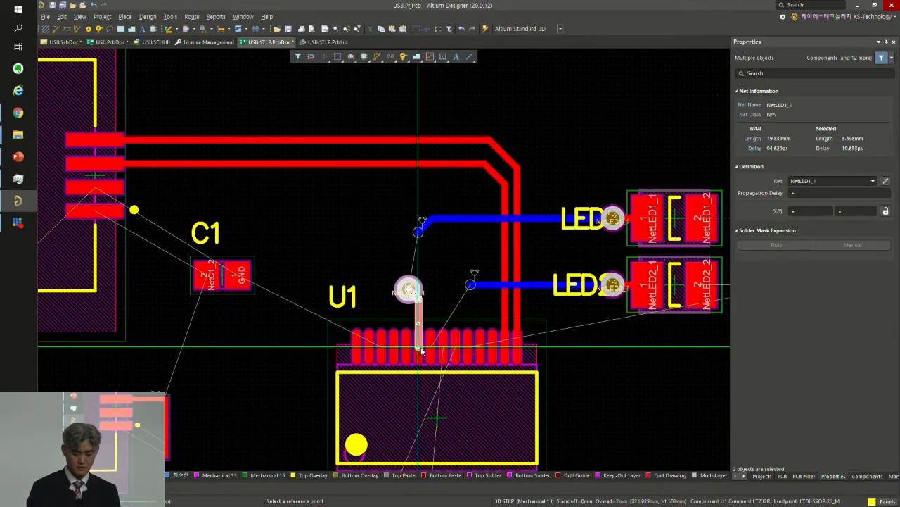
click(422, 347)
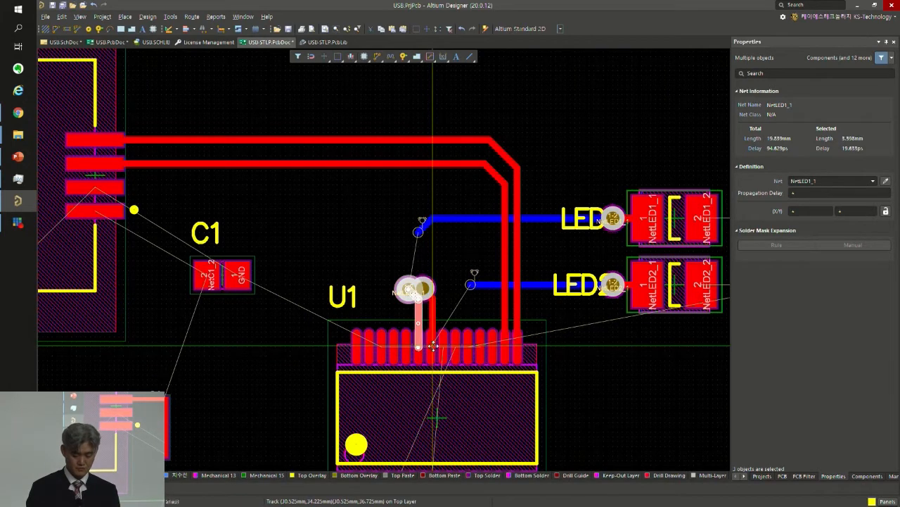
click(431, 347)
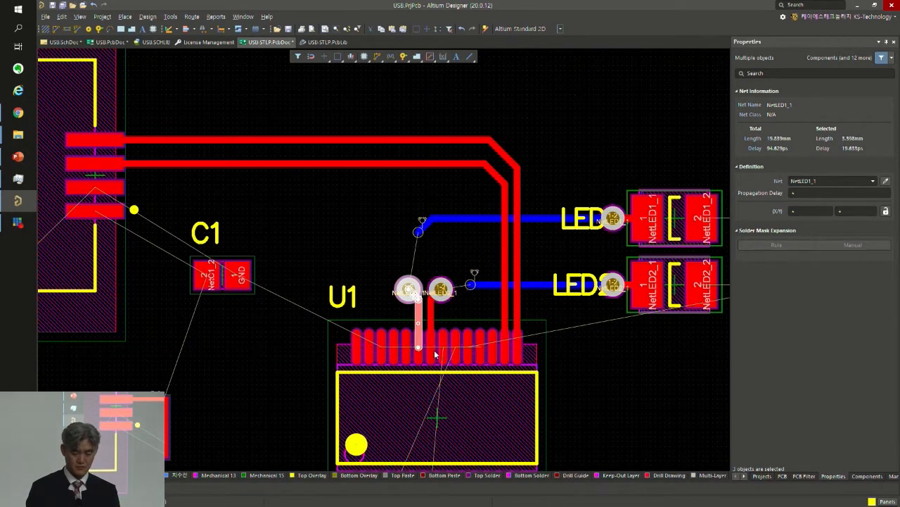
click(465, 317)
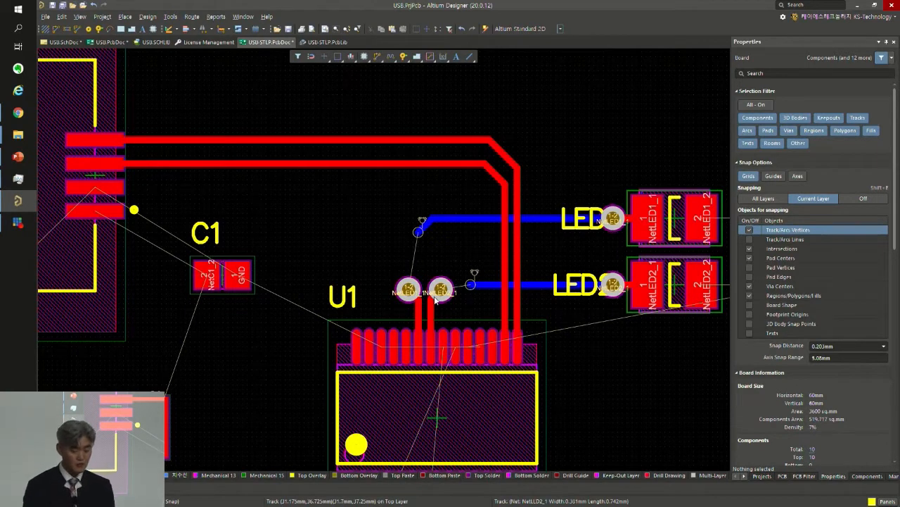
- Connect the LED1 and LED2 bottom-layer tracks to their matching vias above U1 with interactive routing
key(ctrl+w)
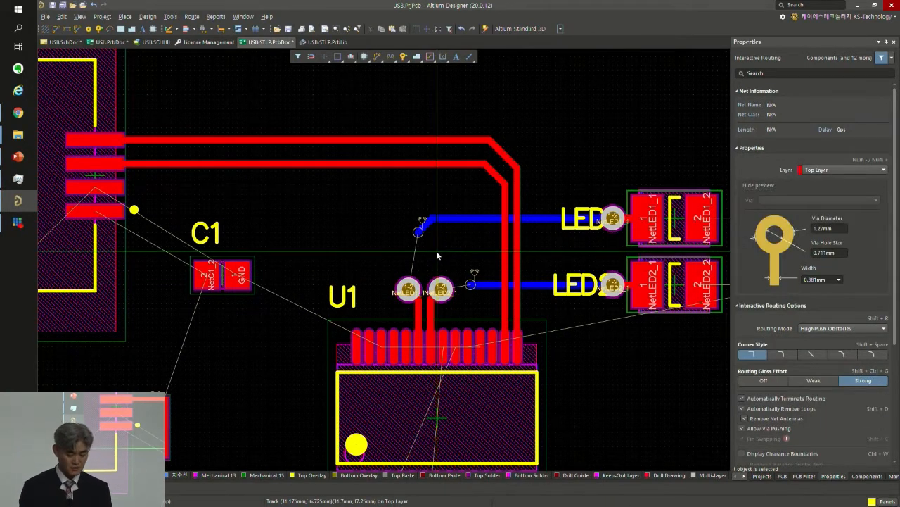
click(408, 289)
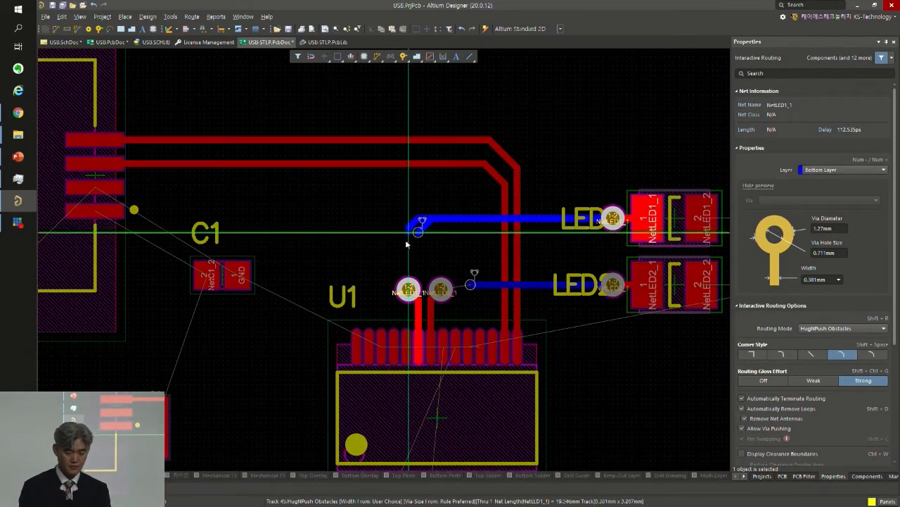
click(406, 234)
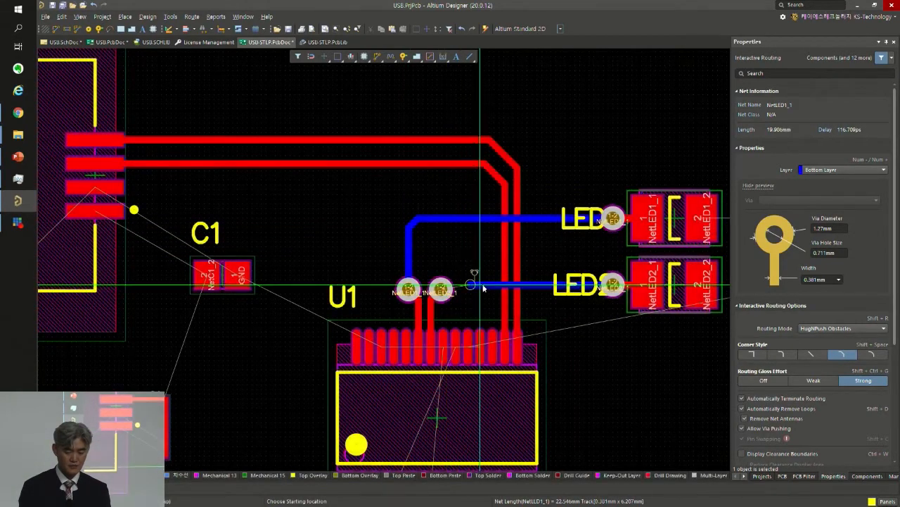
click(473, 285)
click(442, 289)
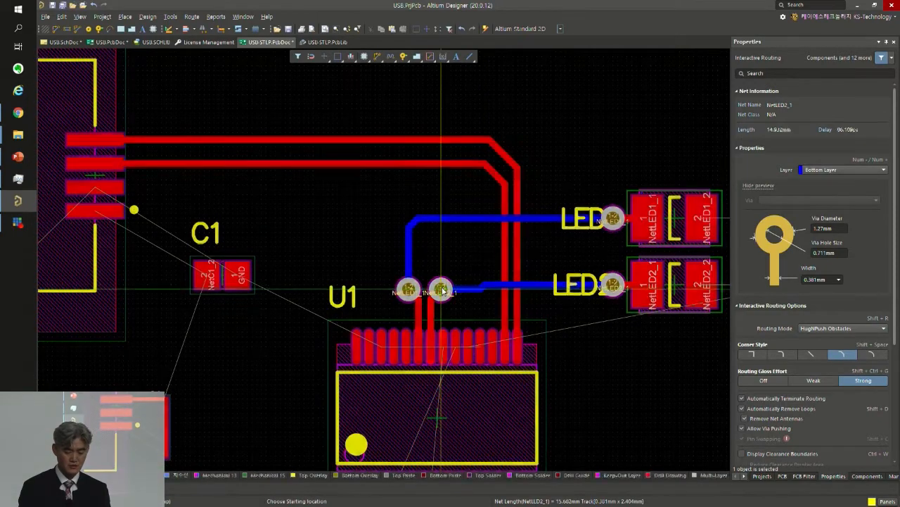
right_click(479, 304)
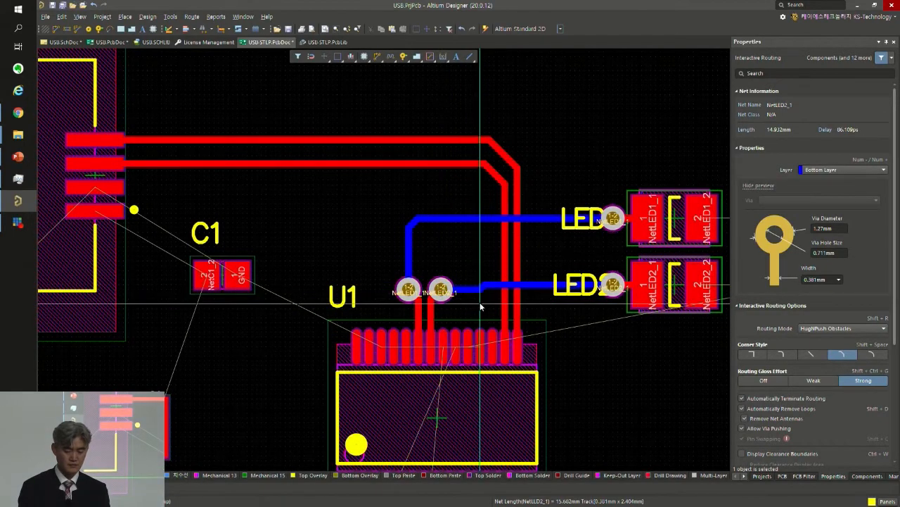
- In the 3D view, move the LED1 designator above LED1 and the LED2 designator below LED2, clear of the vias
key(3)
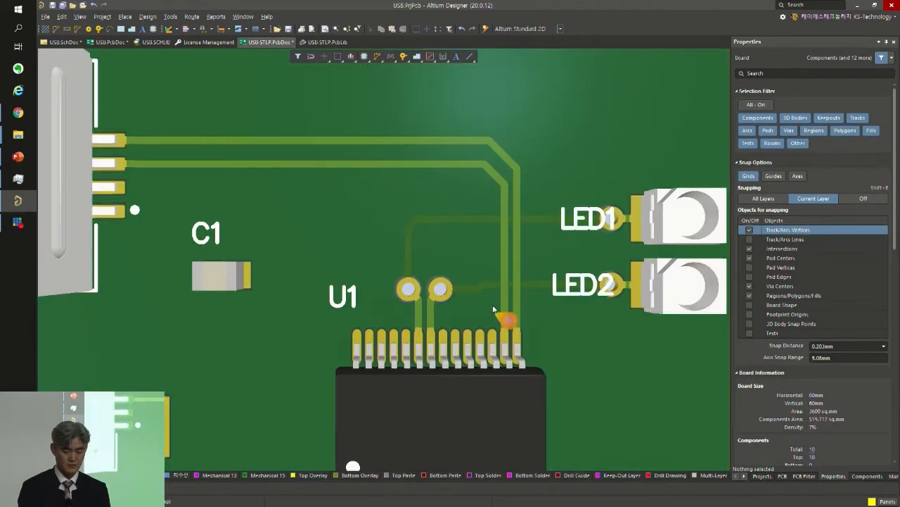
ctrl+scroll(467, 205, up, 5)
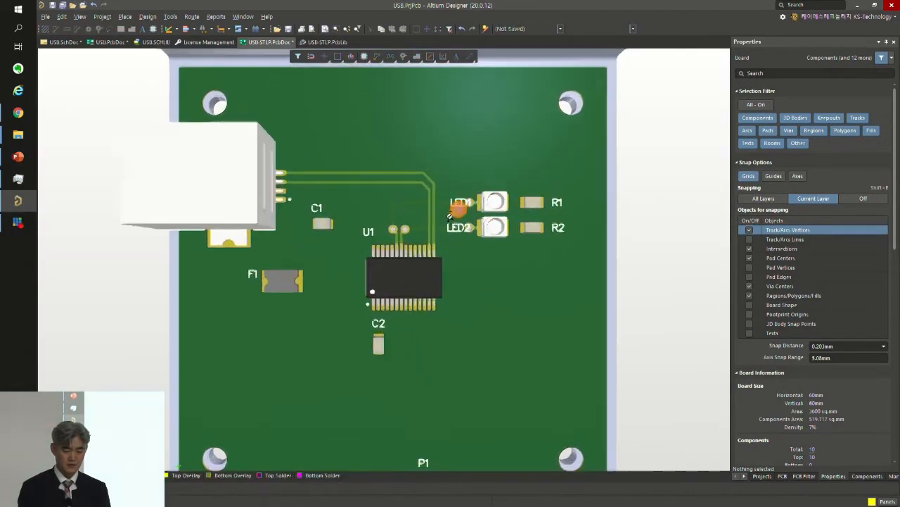
drag(471, 193, 472, 164)
drag(461, 243, 503, 279)
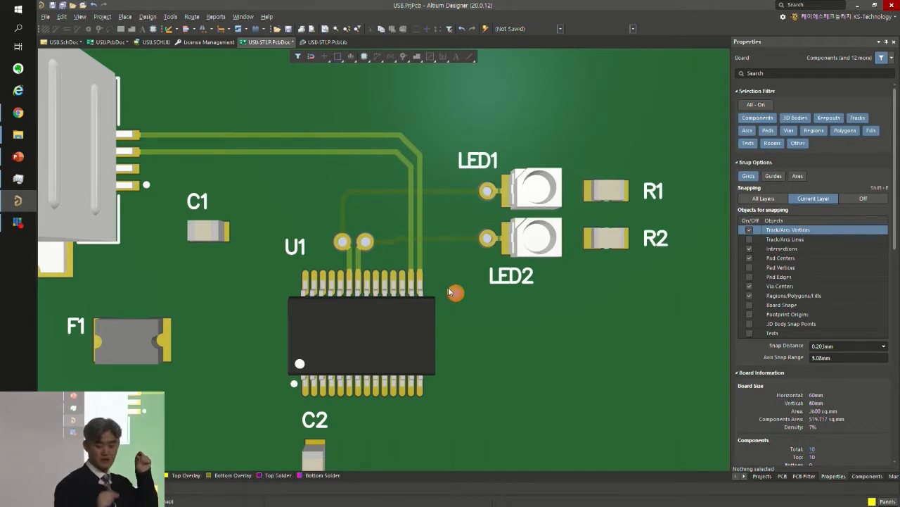
- Examine the routed tracks and vias in 3D, flip the board over and back, and return to the 2D layout
scroll(388, 141, down, 5)
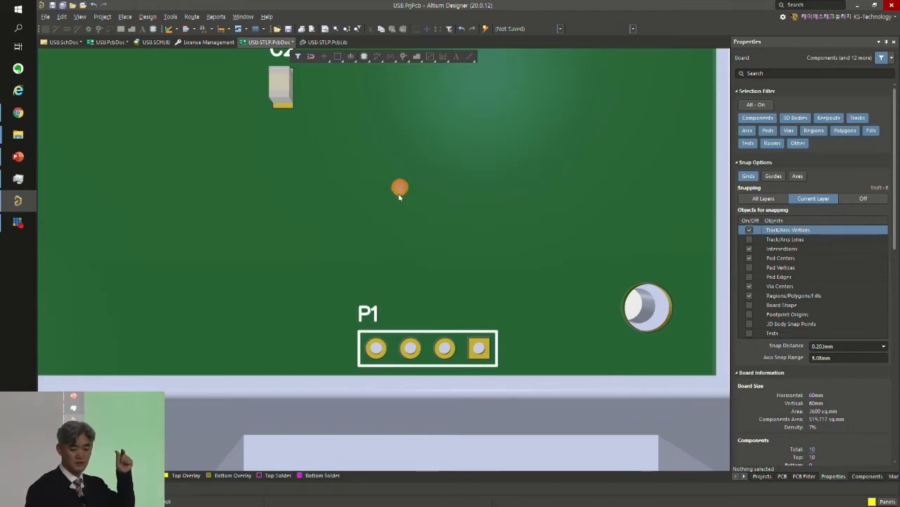
scroll(396, 199, up, 5)
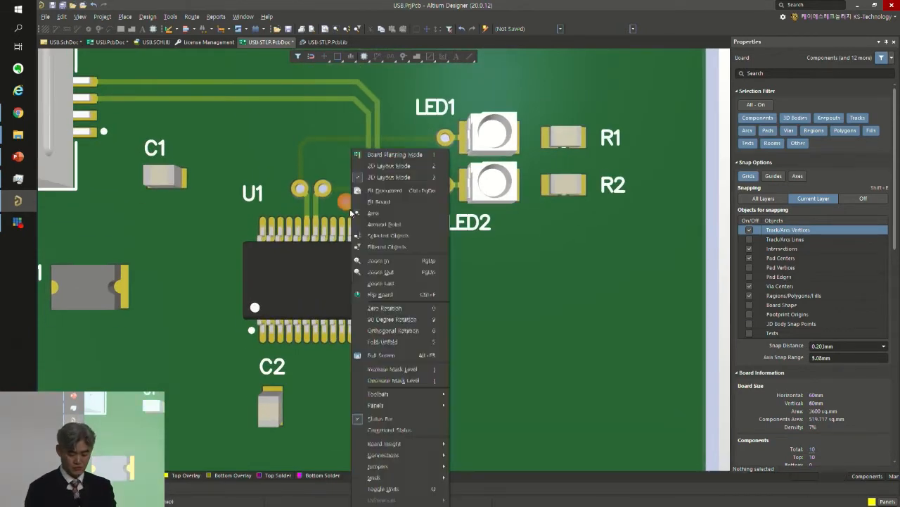
key(ctrl+f)
key(ctrl+f)
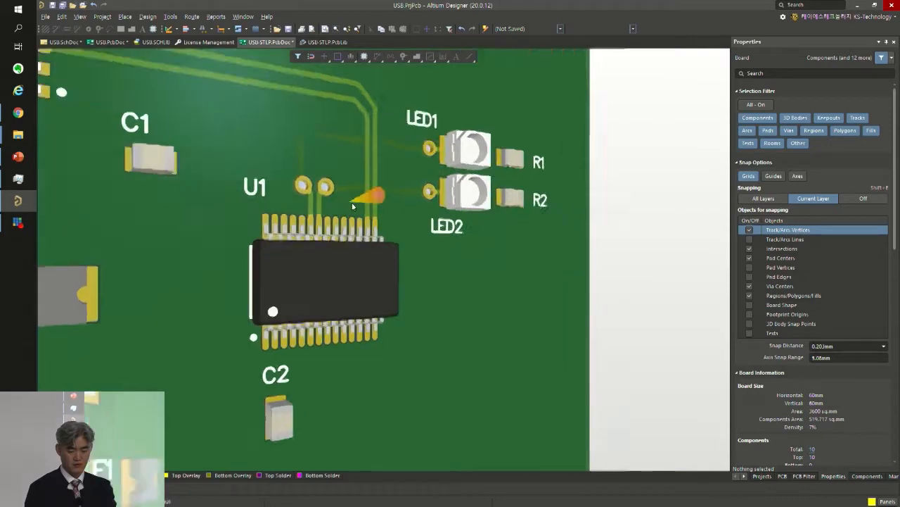
key(2)
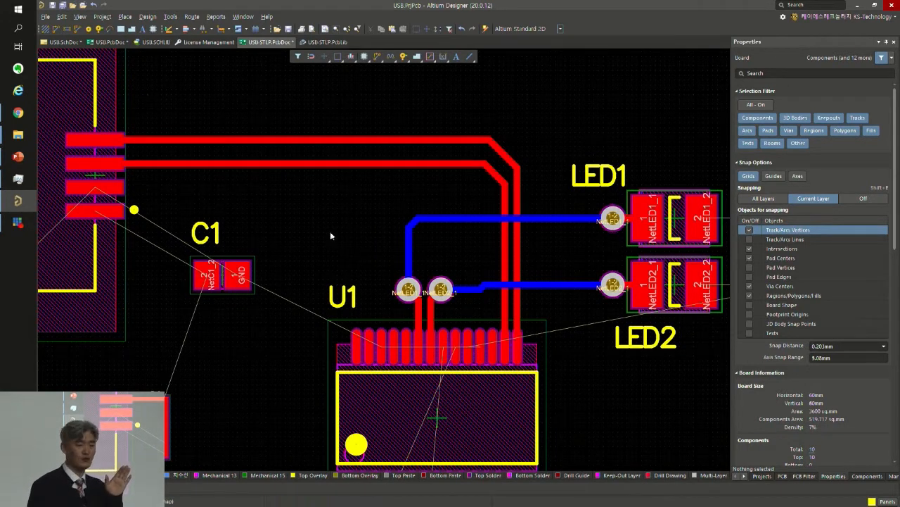
ctrl+click(141, 161)
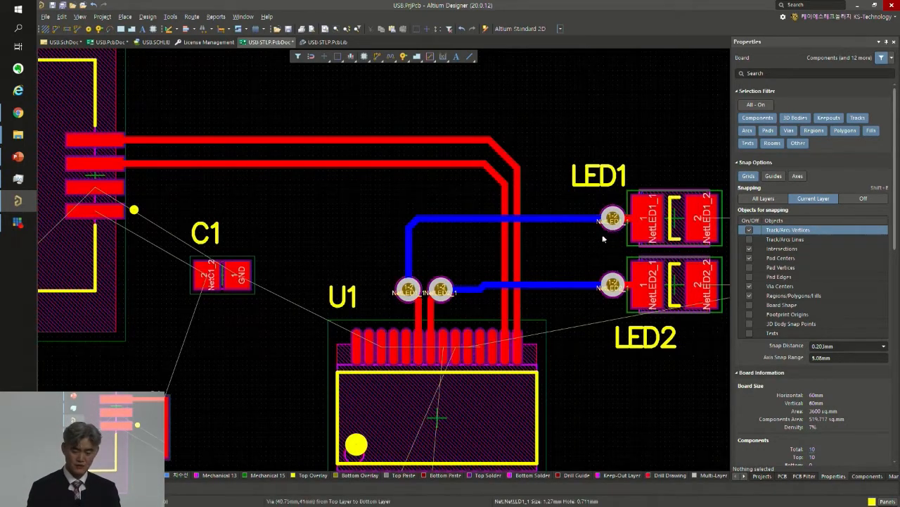
- Shift the LED1 designator over its component and copy LED1's via and short top-layer track, using pad 1 as the reference point
ctrl+scroll(609, 232, up, 2)
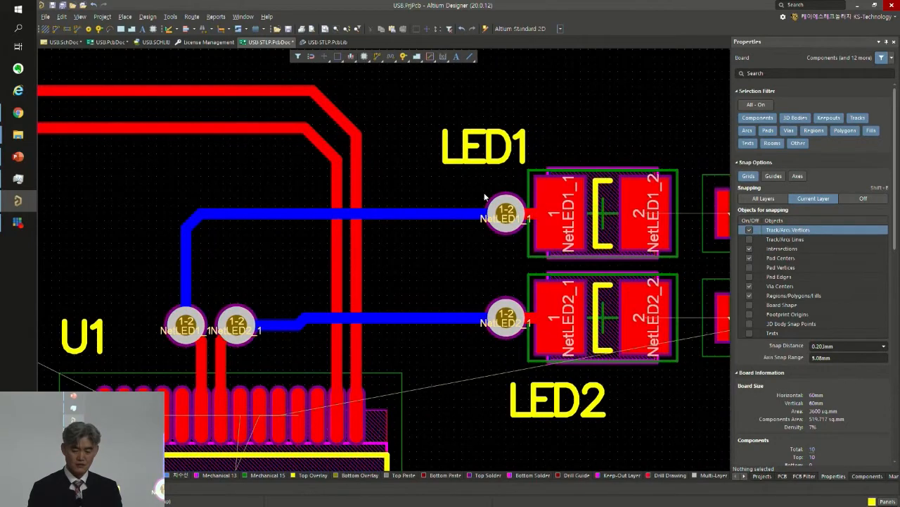
drag(484, 150, 532, 154)
drag(464, 135, 611, 281)
key(ctrl+c)
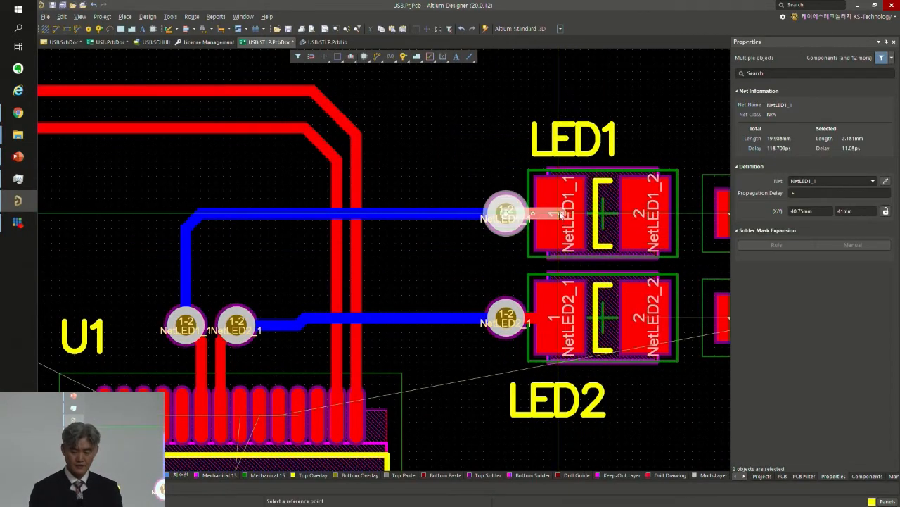
click(565, 214)
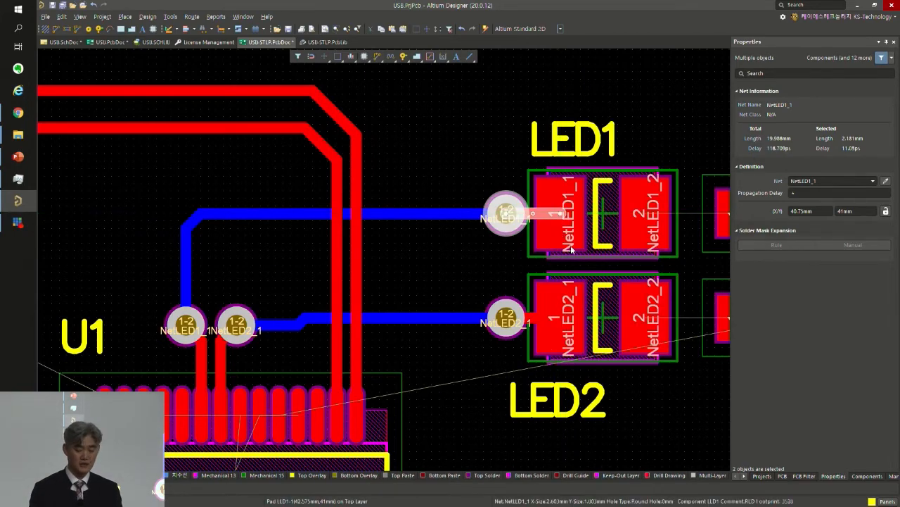
- Paste the copied via stub, rotated with its via below the pad, onto R2 pad 2 and onto U1's upper +5 pin
right_drag(572, 249, 392, 138)
right_drag(472, 230, 451, 197)
key(ctrl+v)
click(598, 175)
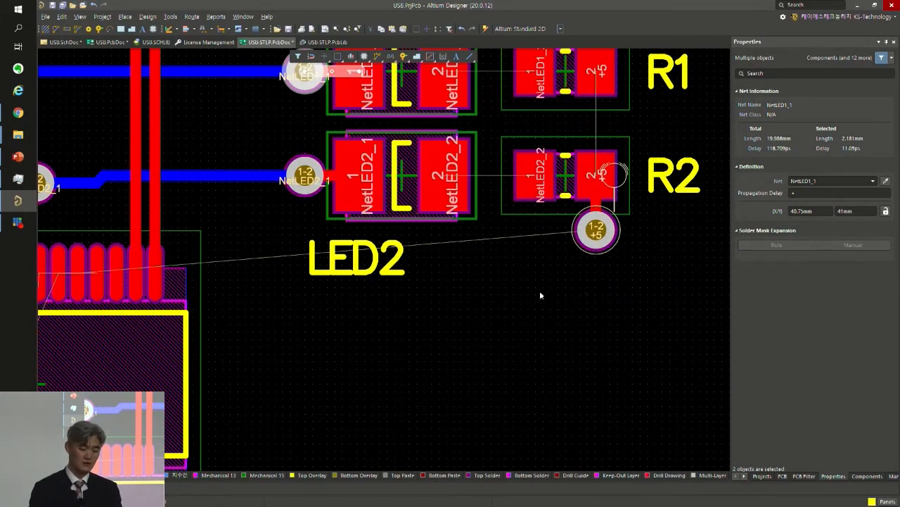
right_drag(391, 328, 644, 318)
key(ctrl+v)
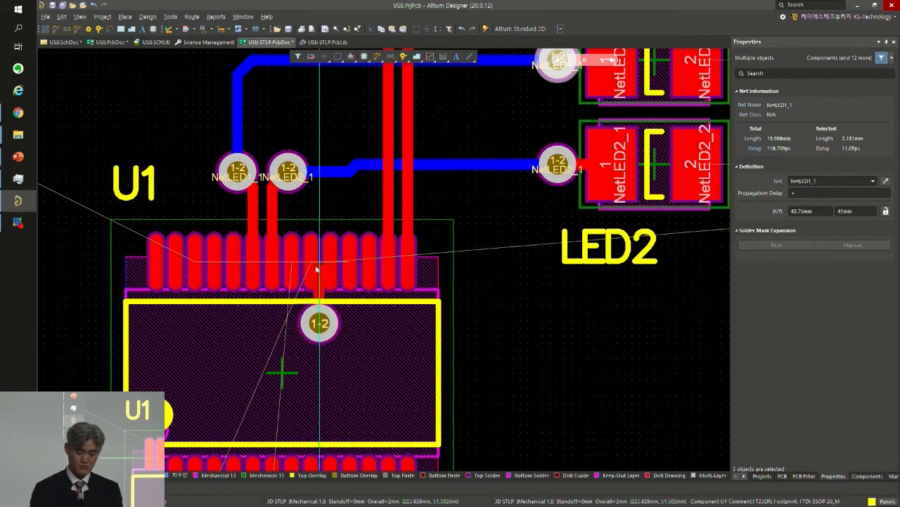
click(311, 262)
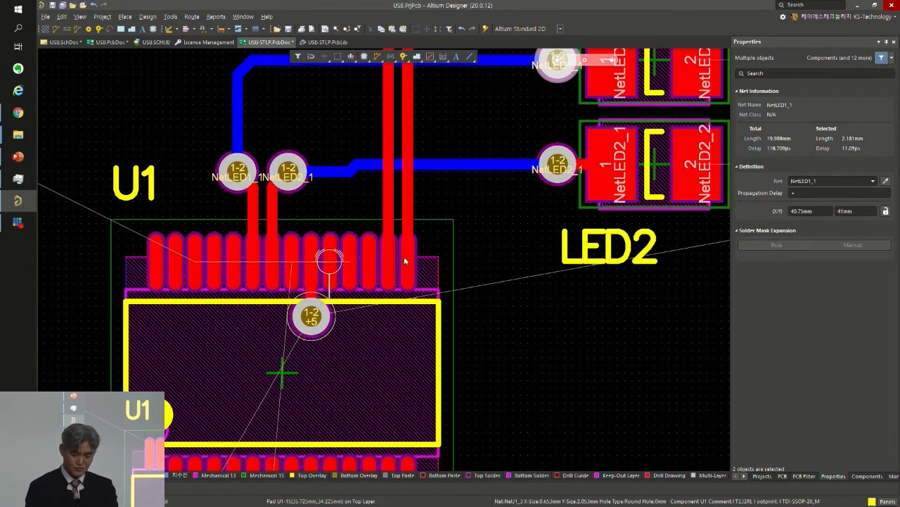
- Route USBVCC from F1 pad 2 down the top layer, turn it right with a 45-degree corner and end it in a via
ctrl+scroll(403, 256, down, 3)
ctrl+scroll(529, 199, up, 2)
right_drag(529, 199, 533, 89)
key(ctrl+w)
click(152, 134)
click(167, 362)
click(236, 367)
key(KP_Multiply)
click(237, 363)
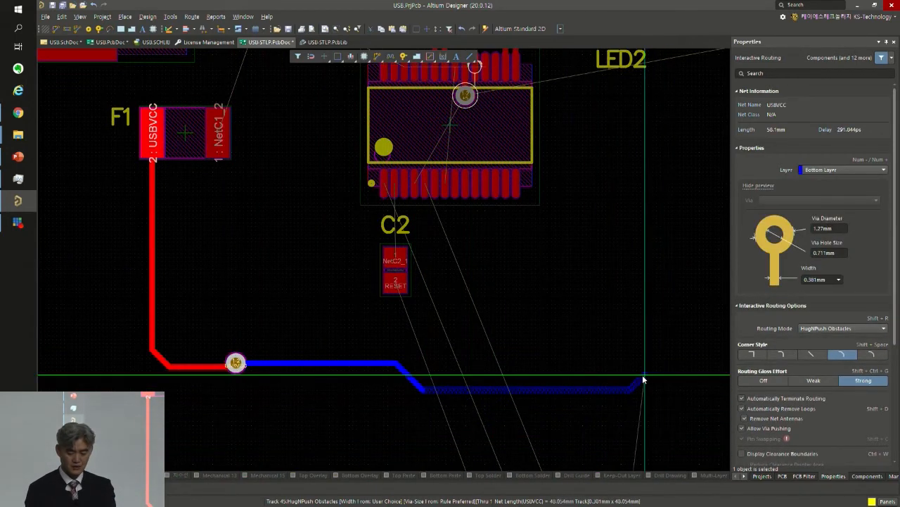
- Continue USBVCC along the bottom layer to a second via above P1 and finish it on the top layer at P1 pin 1
key(KP_Multiply)
click(637, 416)
scroll(638, 380, down, 5)
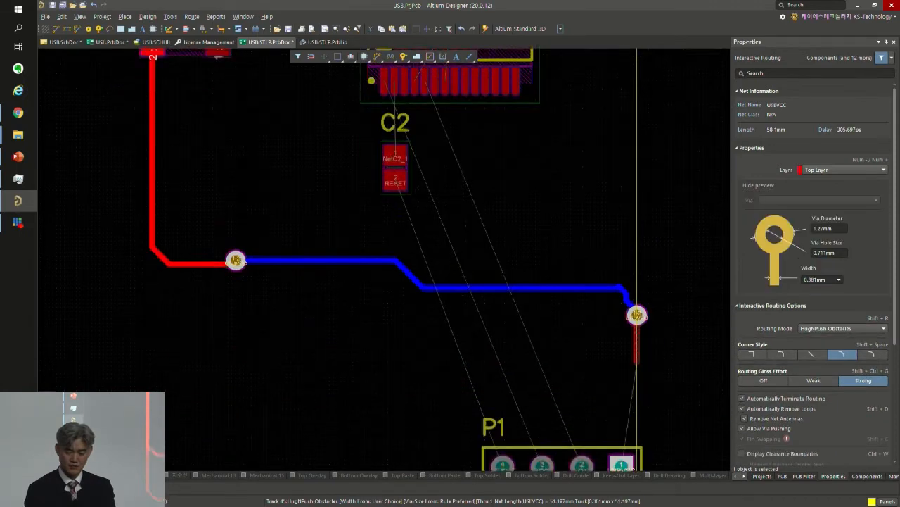
click(623, 392)
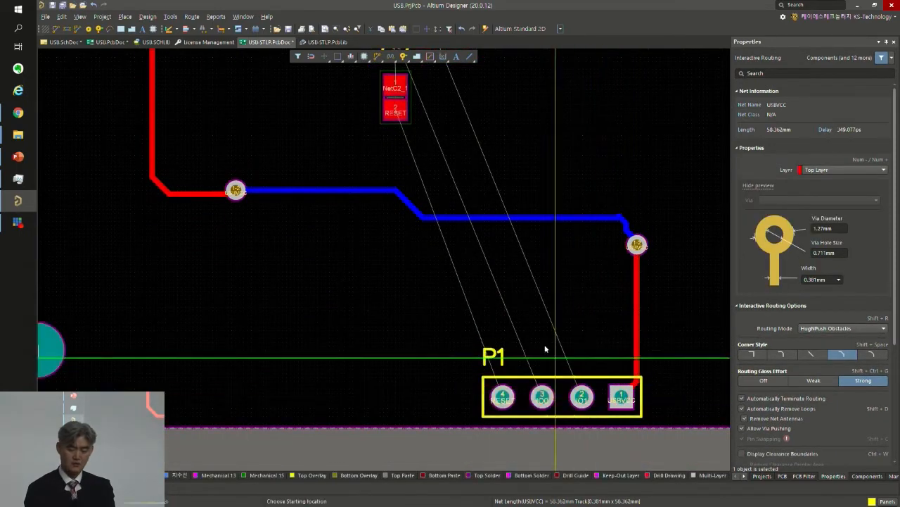
key(Escape)
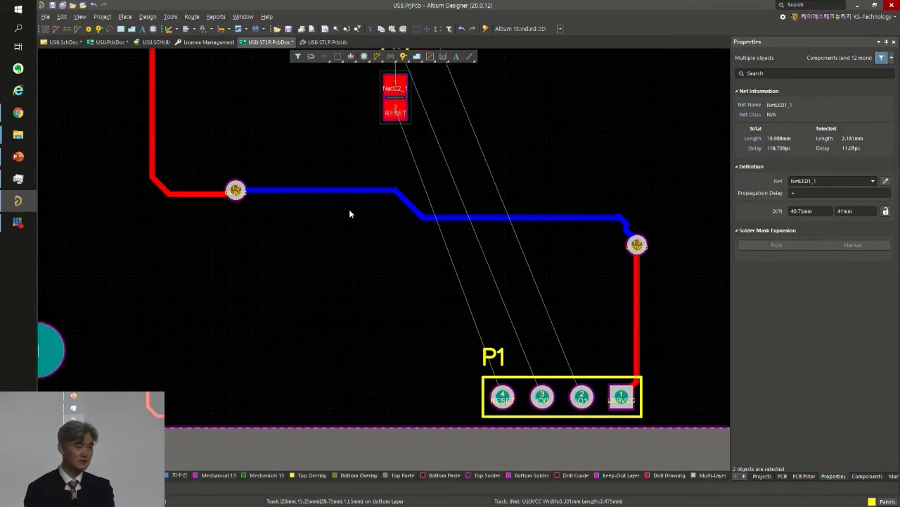
- Fit the whole board in view and examine it in single-layer mode, first the top layer and the bottom layer after it
right_drag(214, 225, 227, 336)
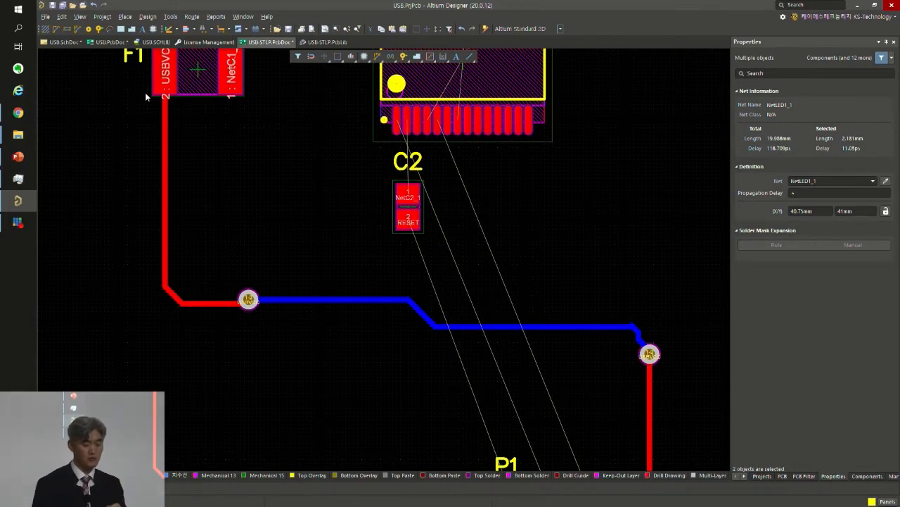
key(ctrl+Page_Down)
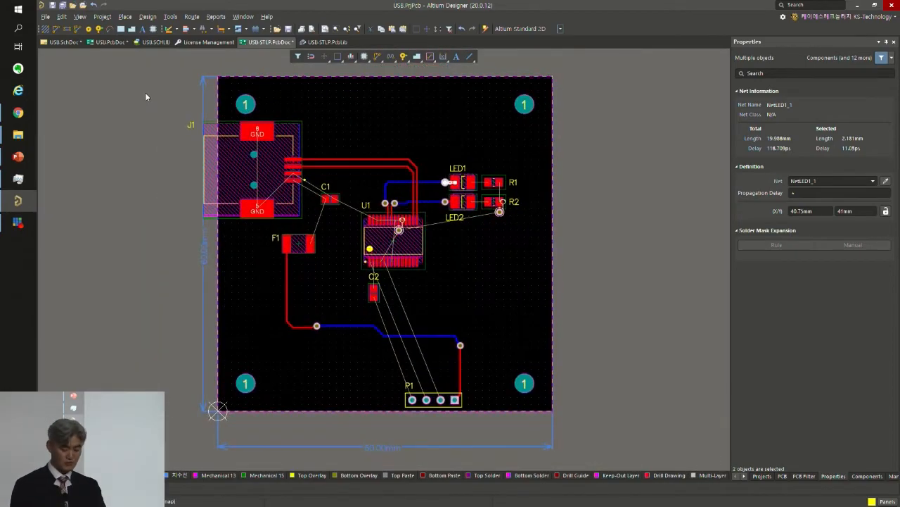
key(v)
key(f)
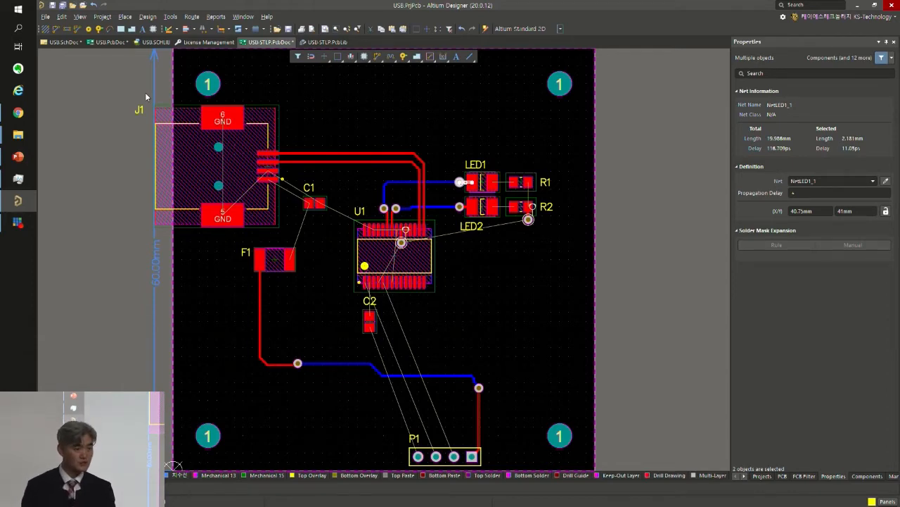
key(shift+s)
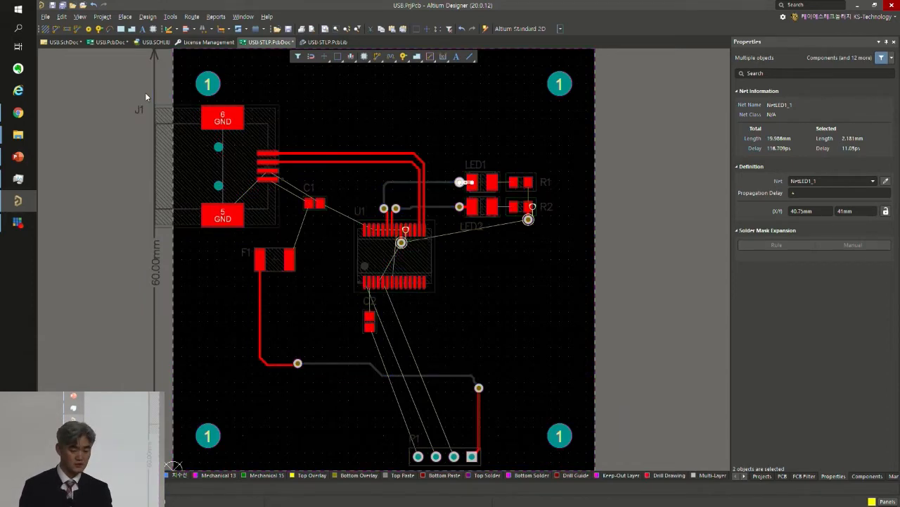
key(shift+s)
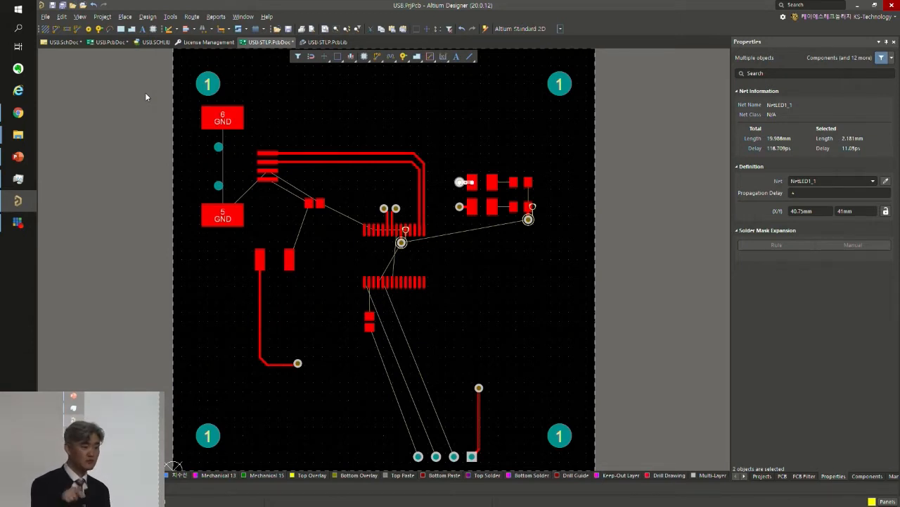
key(KP_Multiply)
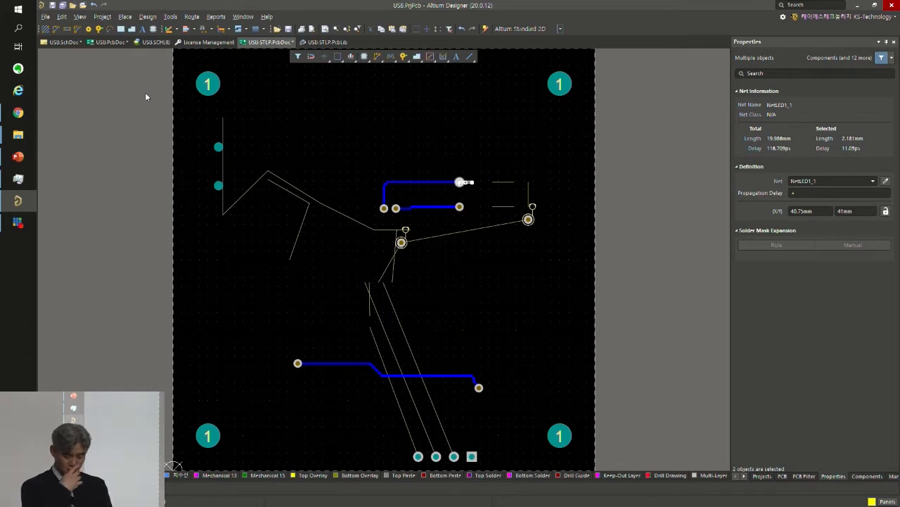
- Return to the all-layers view and un-route the USBVCC connection between F1 pad 2 and P1 pin 1
key(shift+s)
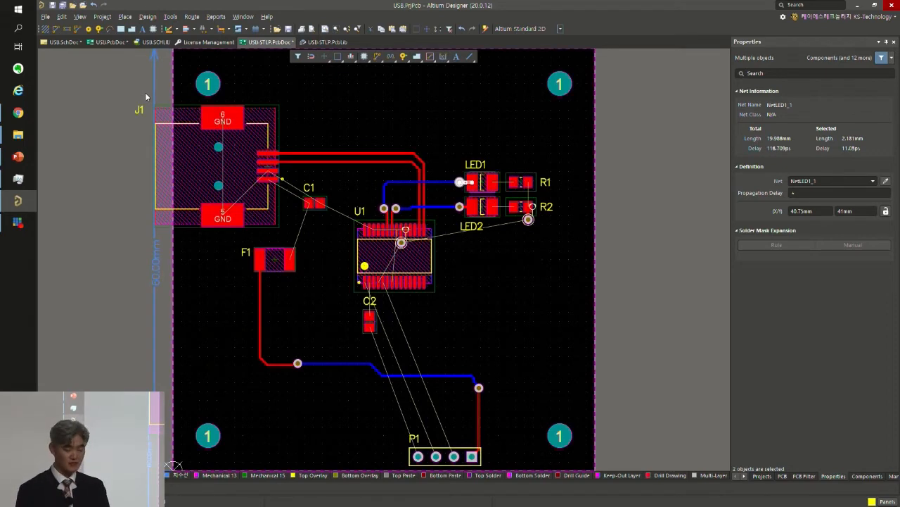
key(u)
key(u)
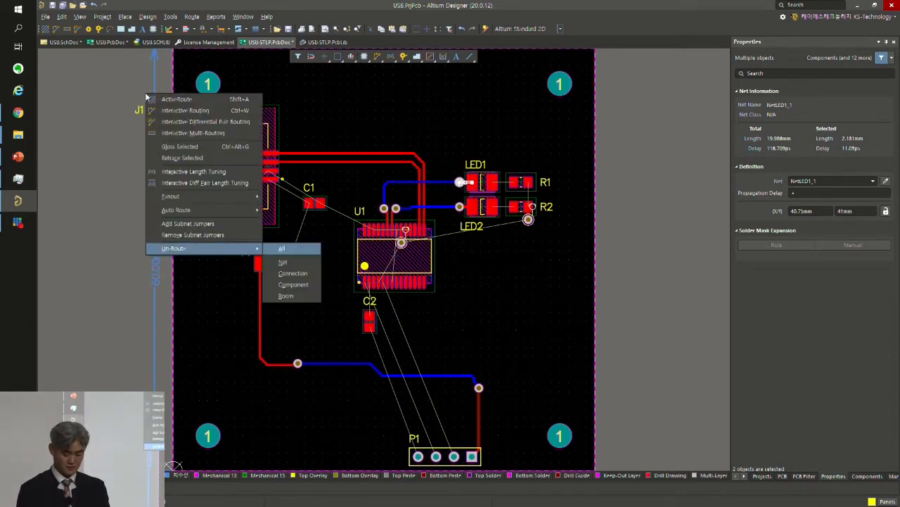
key(c)
click(260, 289)
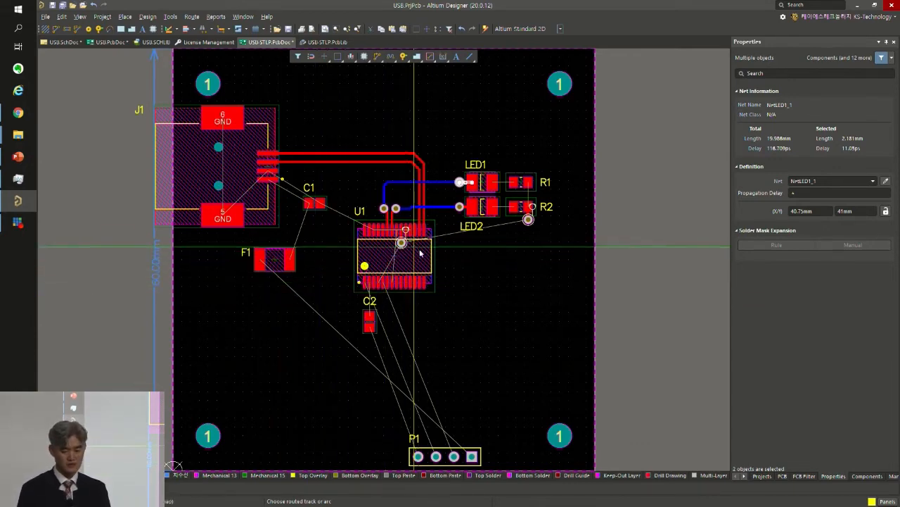
- Route +5 on the top layer from R2 pad 2 down and across to U1's upper +5 pin, replacing the via stubs
ctrl+scroll(446, 245, up, 4)
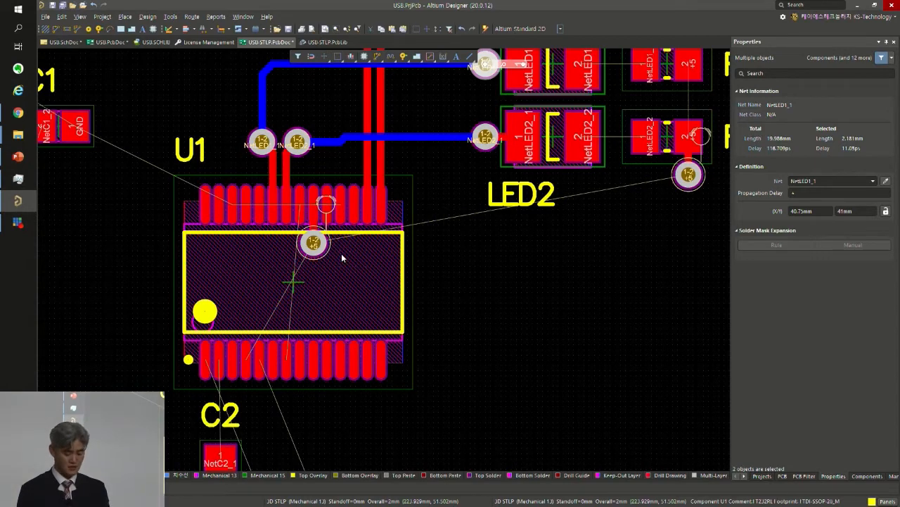
key(ctrl+w)
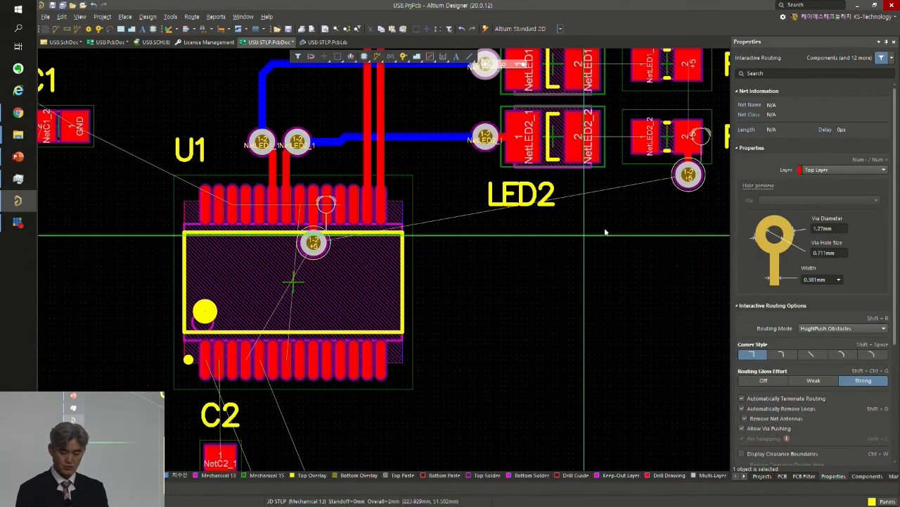
click(691, 143)
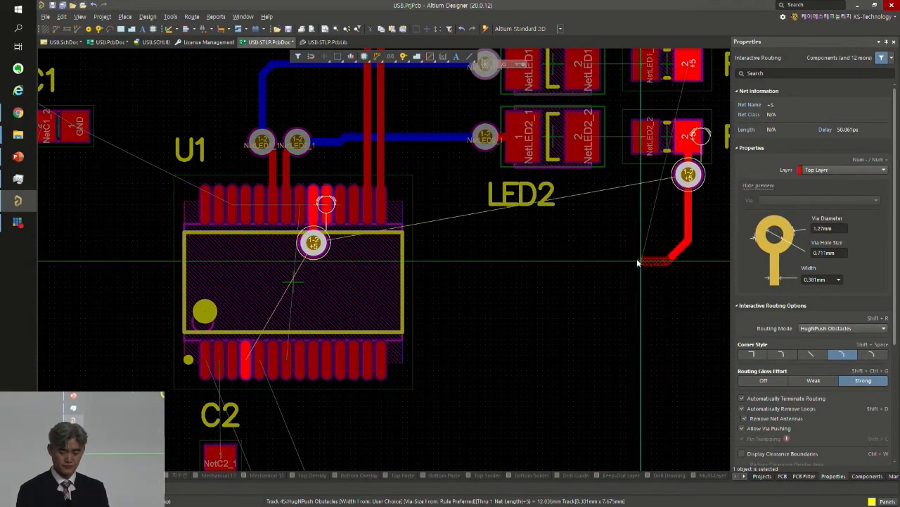
click(311, 251)
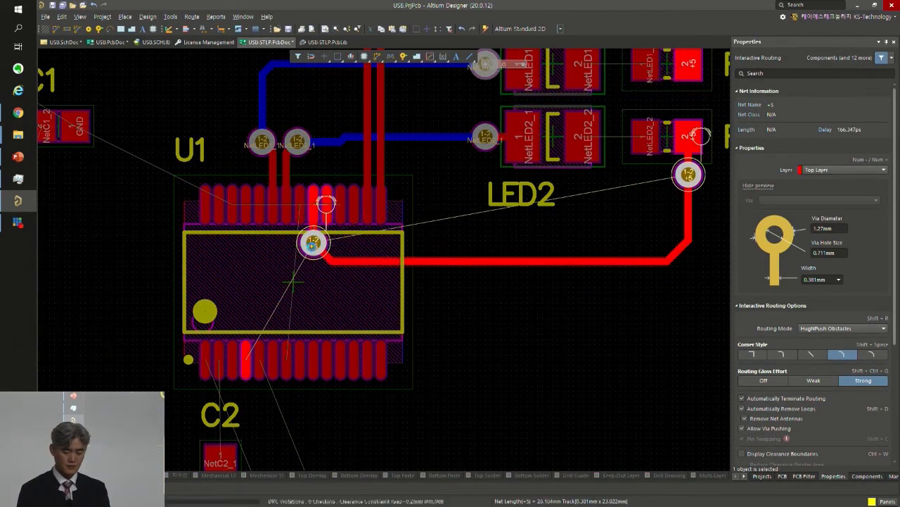
click(314, 207)
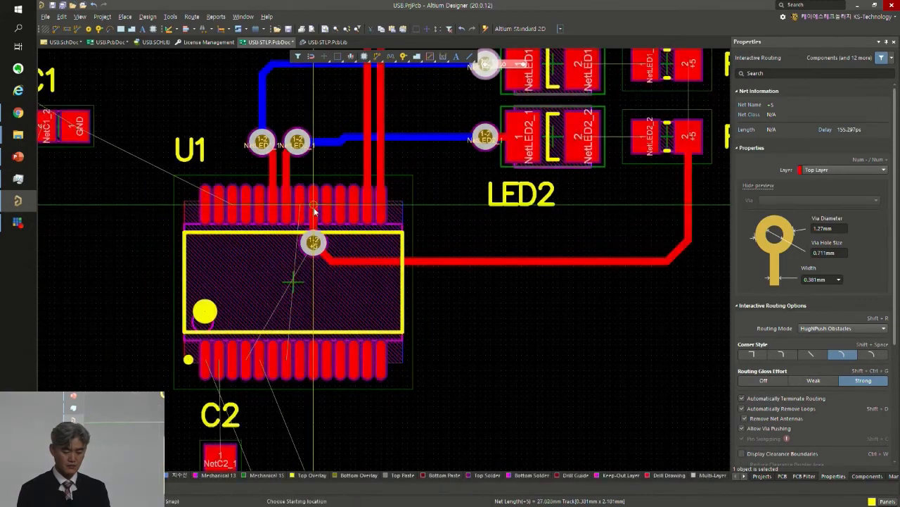
right_click(334, 264)
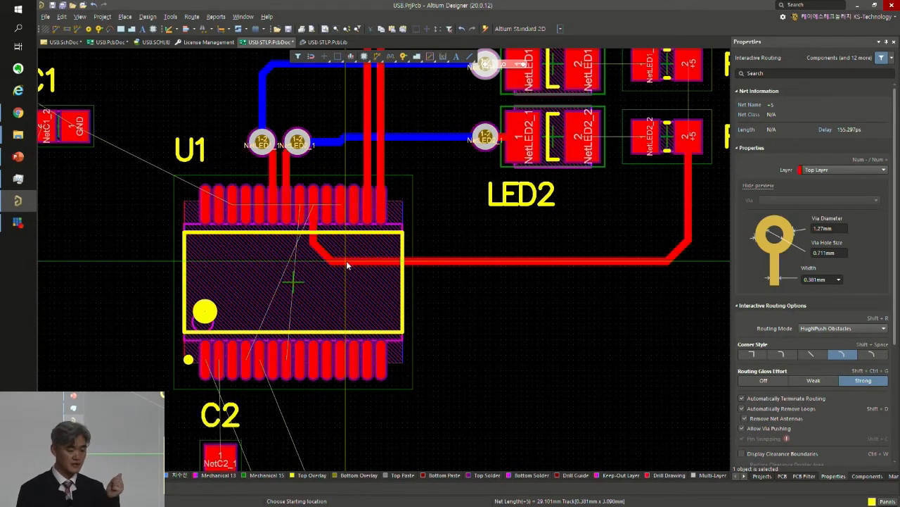
right_click(416, 304)
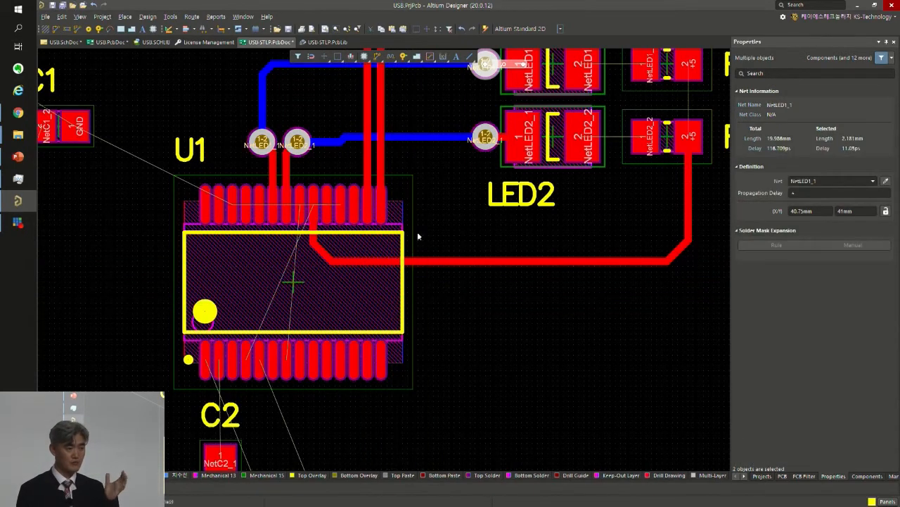
- Move the horizontal run of the +5 track lower across U1 and shorten its diagonal corner below R2
drag(473, 257, 429, 274)
drag(345, 275, 325, 287)
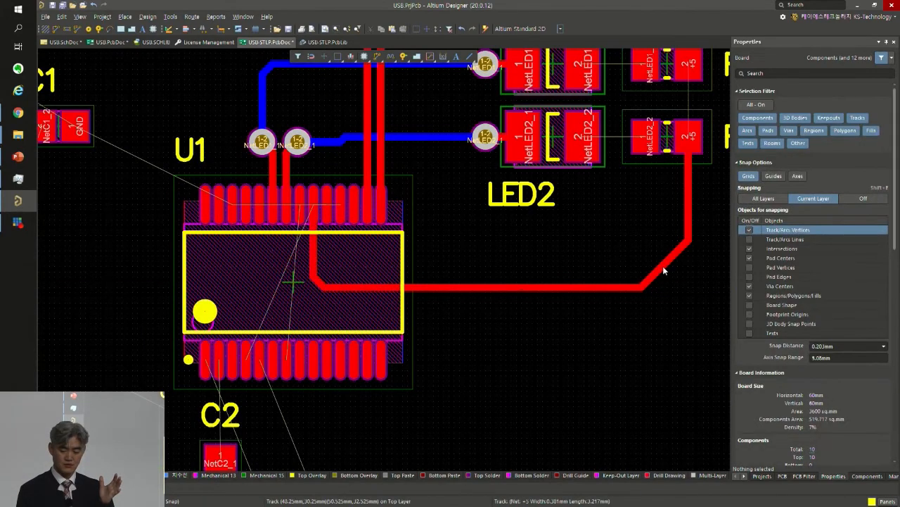
mouse_move(667, 272)
mouse_down()
mouse_move(669, 292)
mouse_move(679, 286)
mouse_up()
click(660, 308)
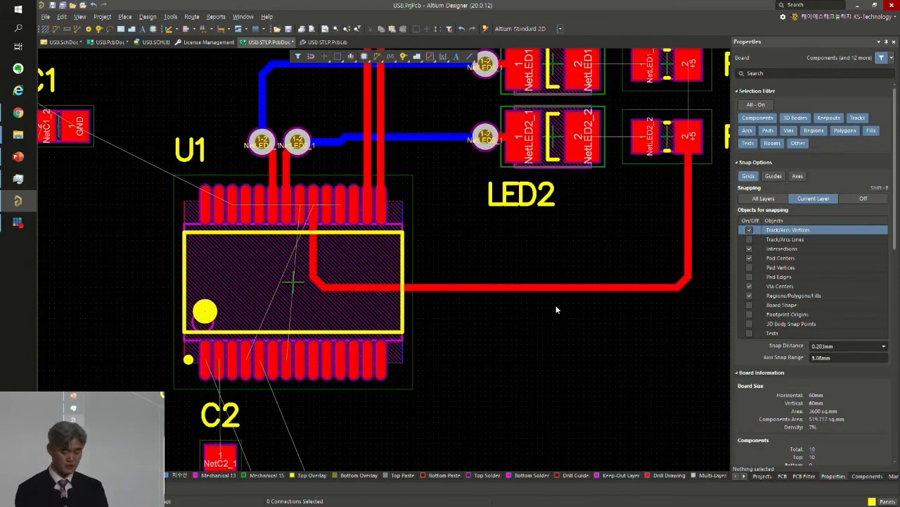
- Route straight top-layer tracks between LED1 pad 2 and R1 pad 1 and between LED2 pad 2 and R2 pad 1
key(ctrl+w)
scroll(636, 149, up, 3)
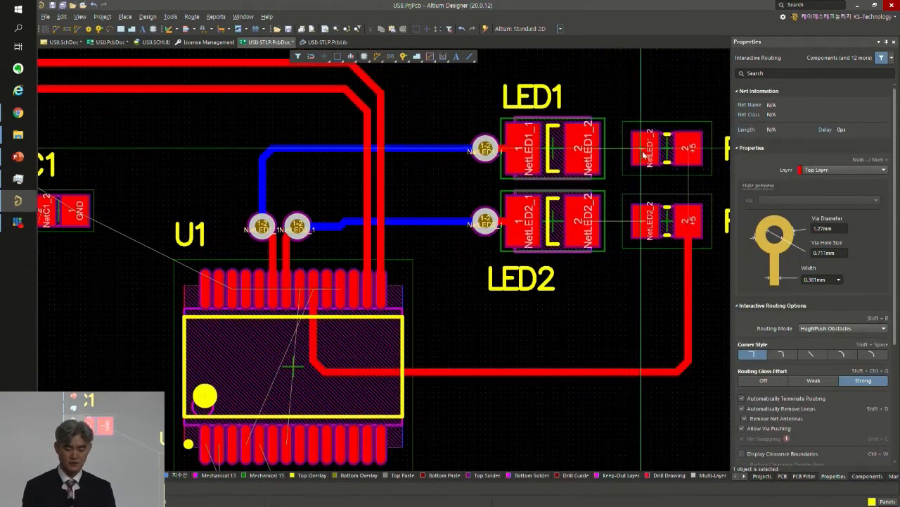
click(641, 149)
click(644, 149)
click(646, 222)
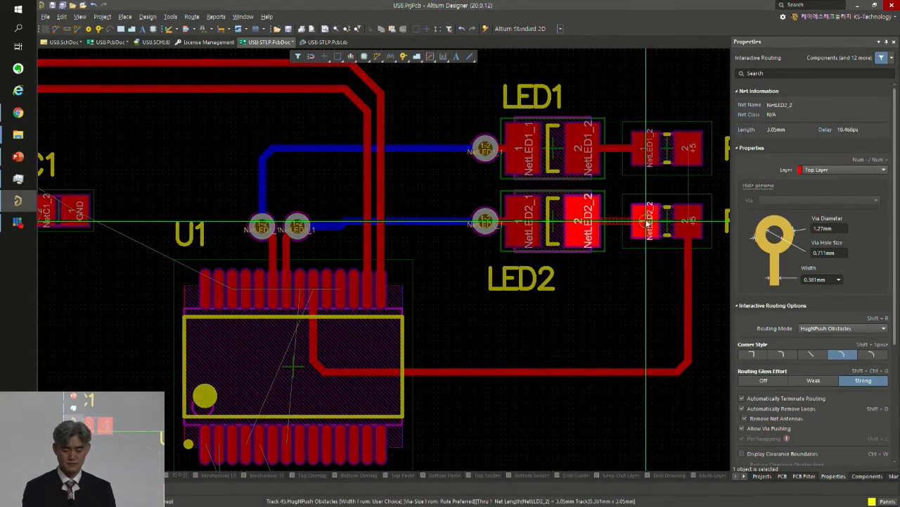
click(648, 223)
- Connect the +5 pads of R2 and R1 with a vertical top-layer track and end interactive routing
click(686, 219)
click(695, 155)
scroll(176, 287, down, 2)
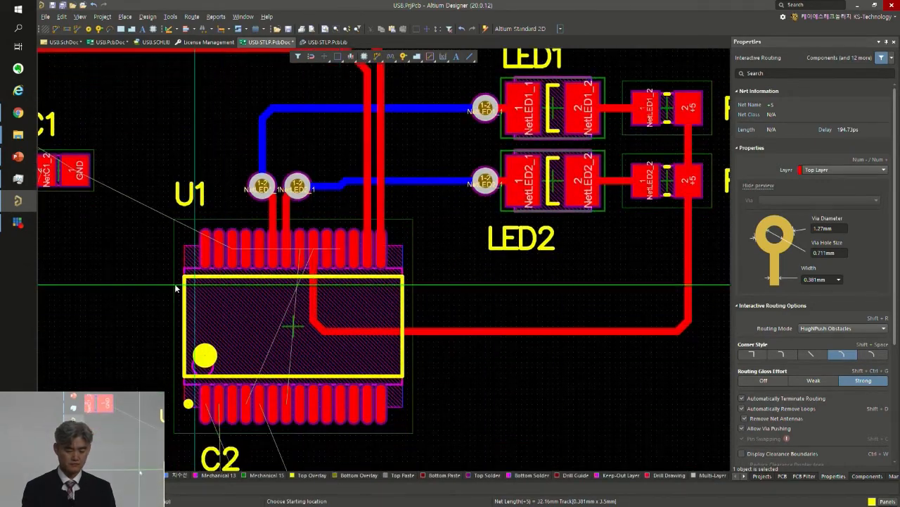
shift+scroll(176, 287, left, 4)
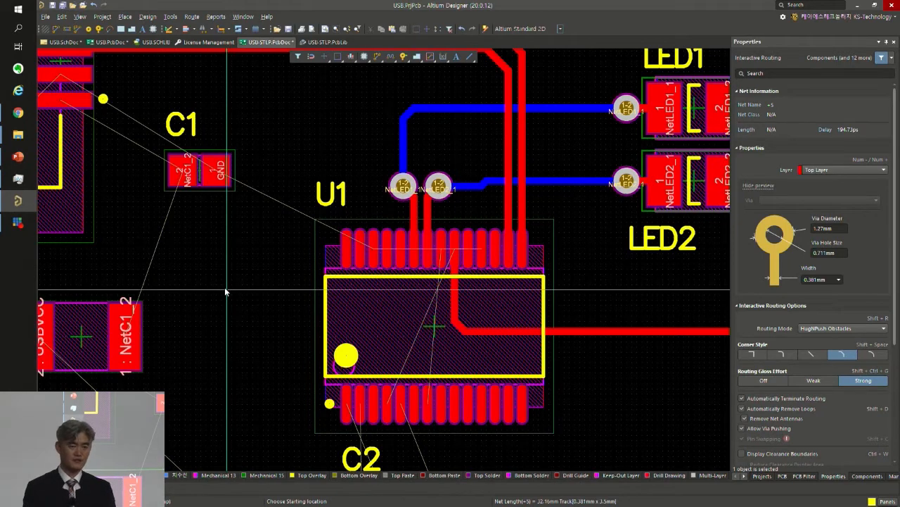
key(Escape)
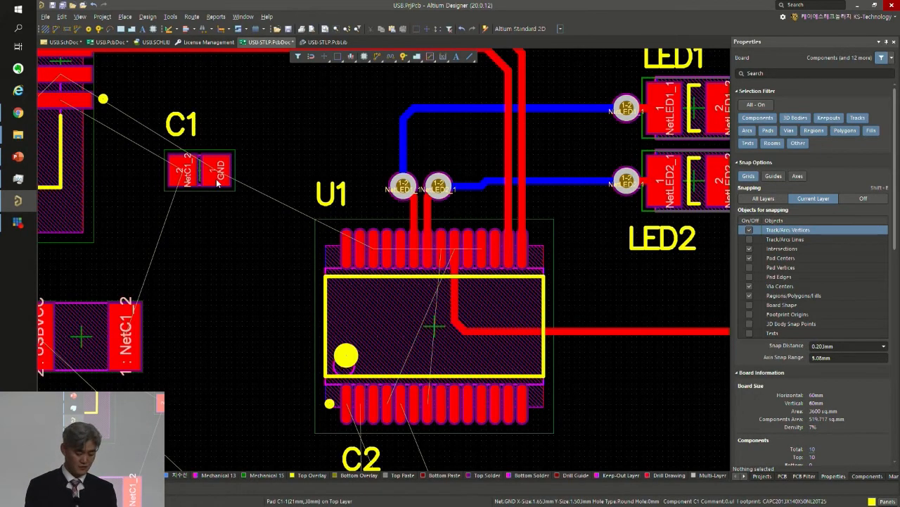
key(ctrl+w)
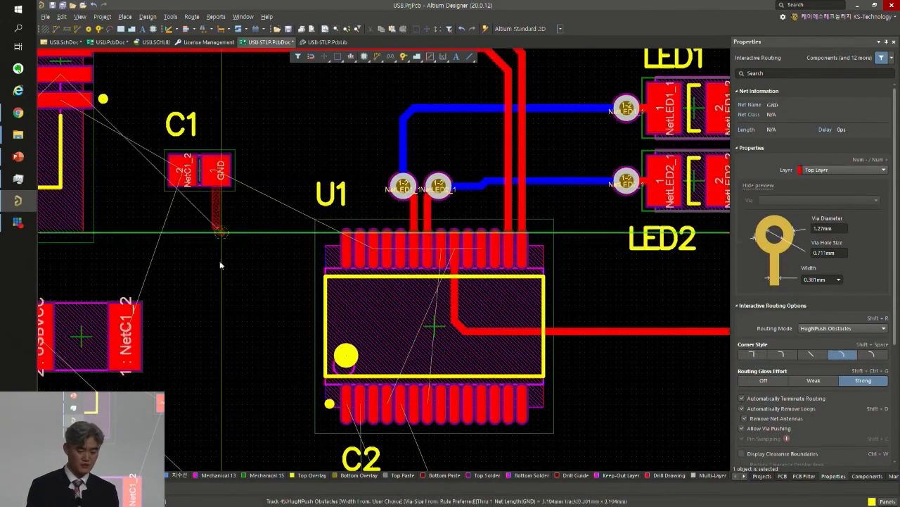
click(219, 171)
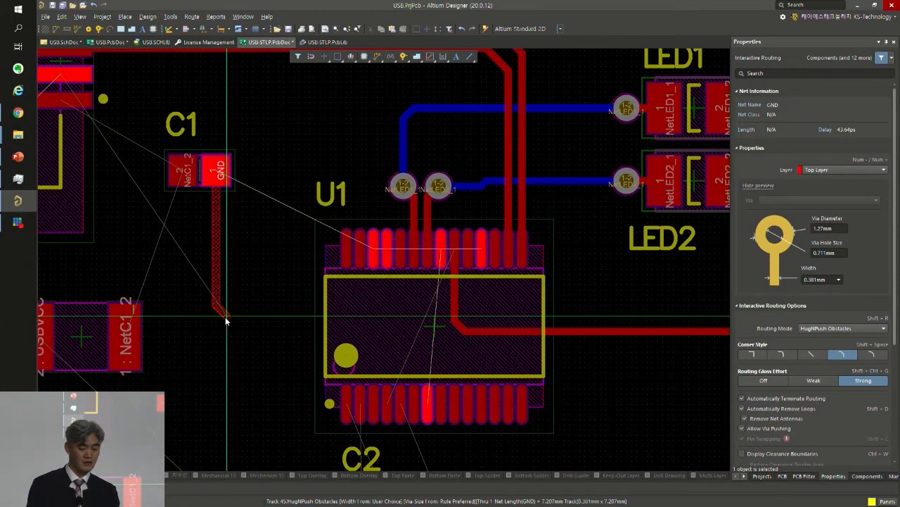
key(Escape)
key(Escape)
- Paste the copied via stub onto C1's GND pad, pointing away from pad 2, and onto two upper GND pins of U1, with the vias below them
key(ctrl+v)
key(space)
key(space)
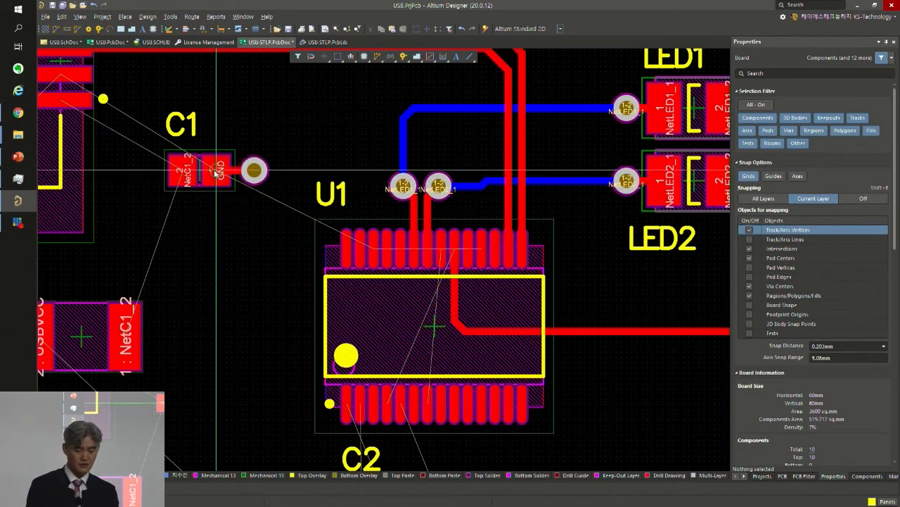
click(215, 172)
key(ctrl+v)
click(391, 252)
key(ctrl+v)
click(481, 287)
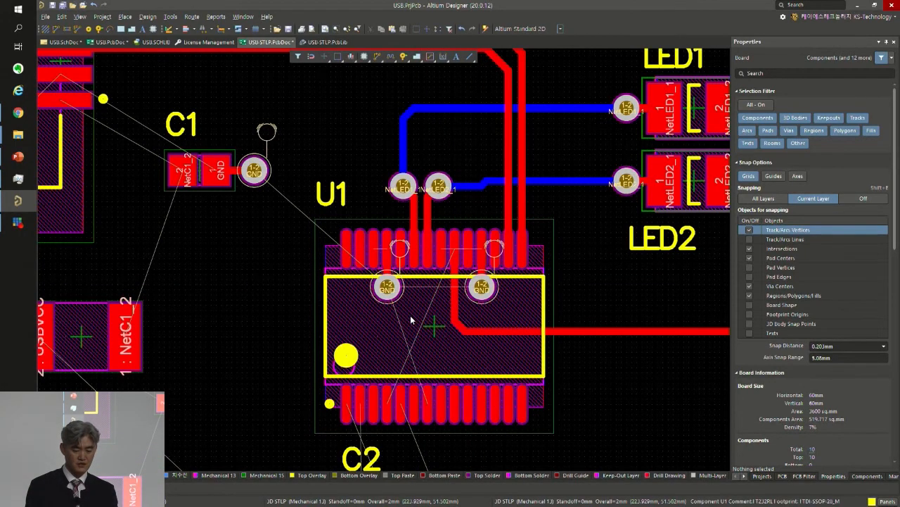
- Highlight the GND net from C1 pad 1 and examine its vias and connections in single-layer mode on the top and bottom layers
ctrl+click(214, 178)
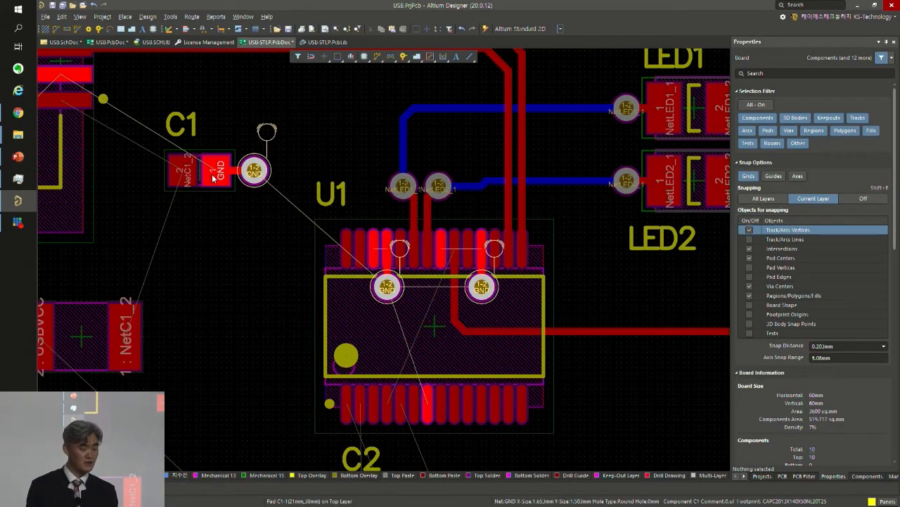
ctrl+scroll(213, 226, down, 2)
right_drag(215, 236, 291, 213)
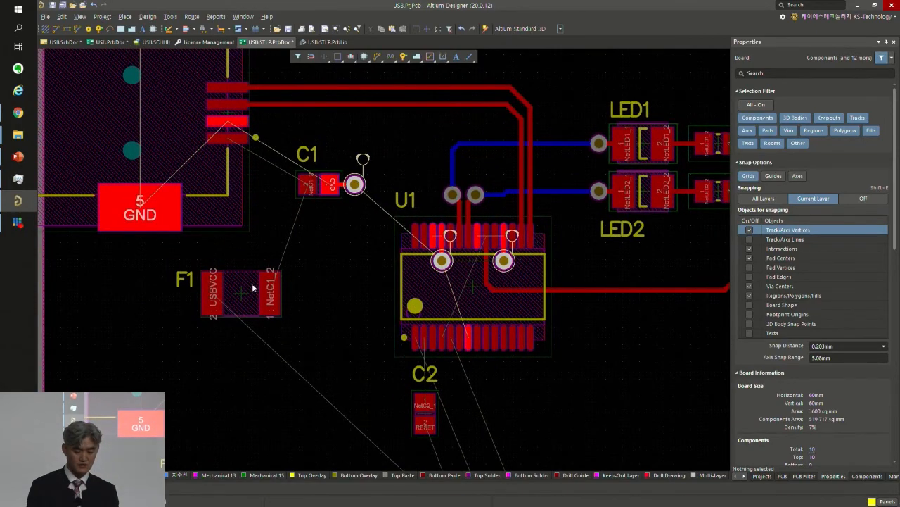
right_drag(354, 369, 263, 397)
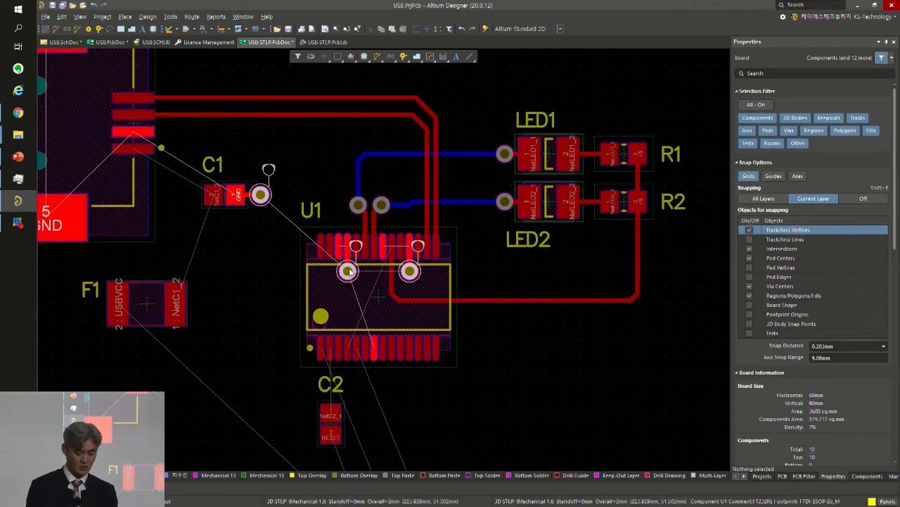
key(shift+s)
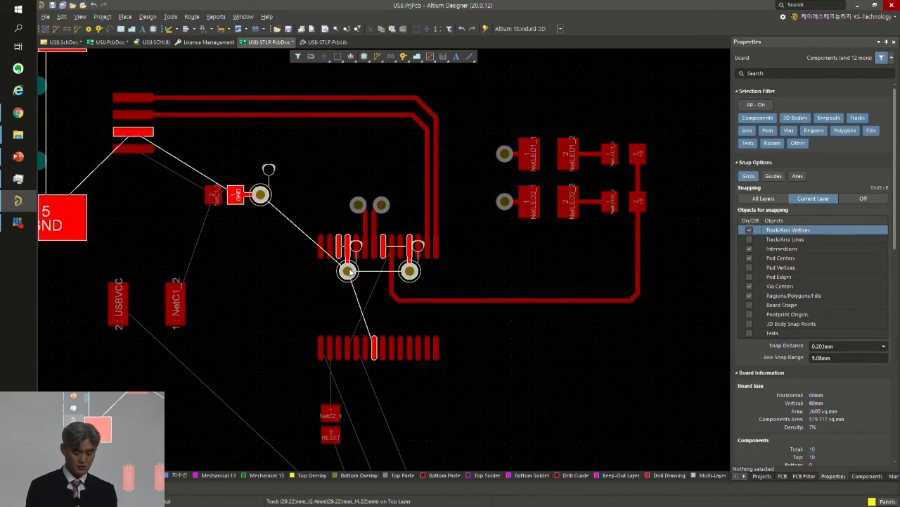
key(KP_Multiply)
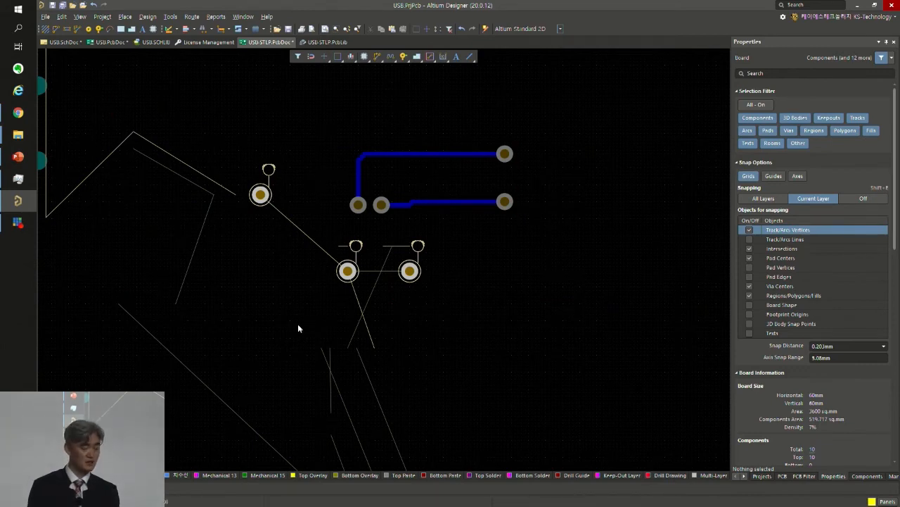
key(KP_Multiply)
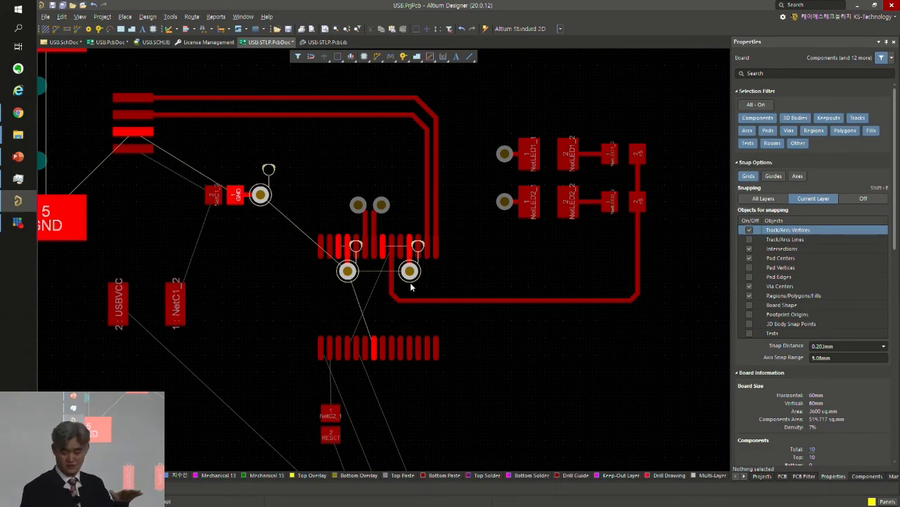
- Route NetC1_2 on the top layer from J1's lowest signal pad through a 45-degree bend to C1 pad 2
right_drag(229, 194, 310, 207)
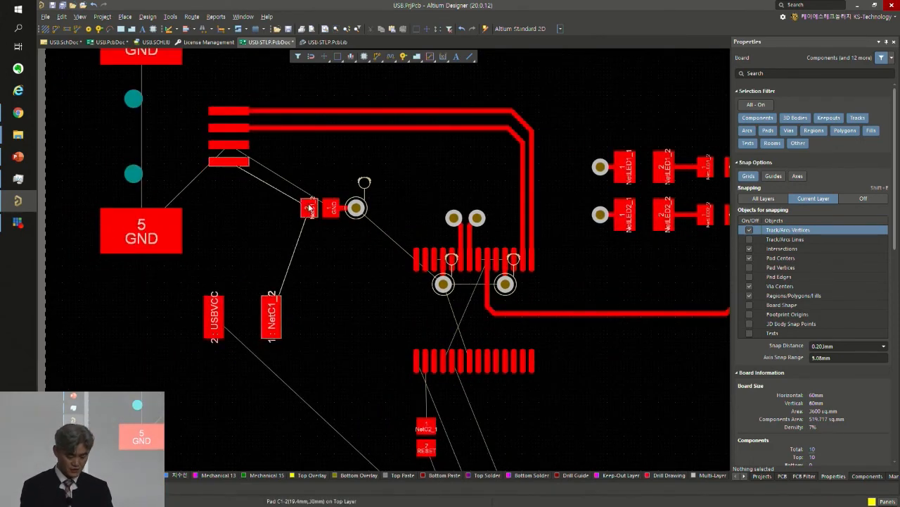
key(ctrl+w)
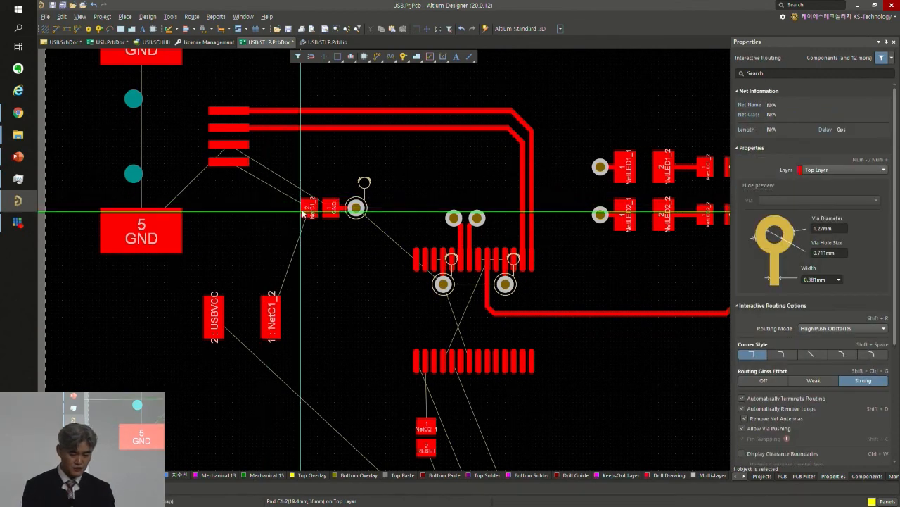
click(229, 162)
click(308, 177)
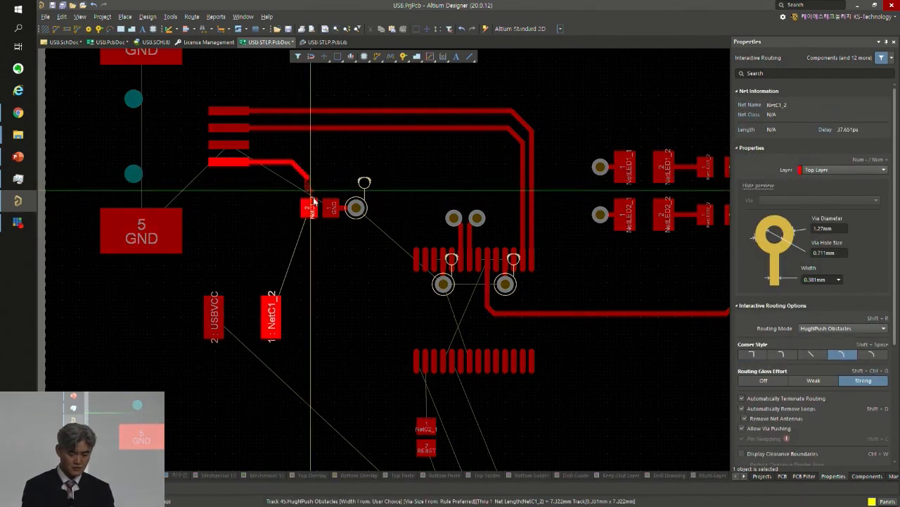
click(310, 203)
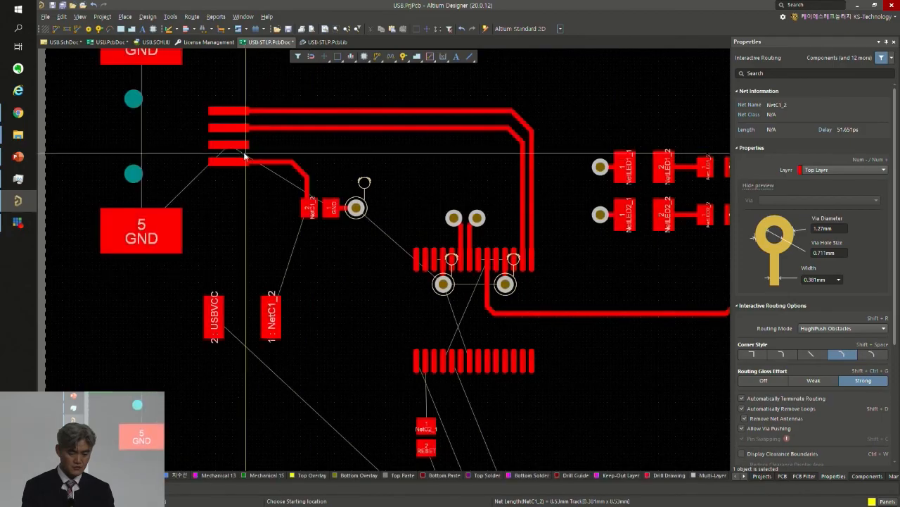